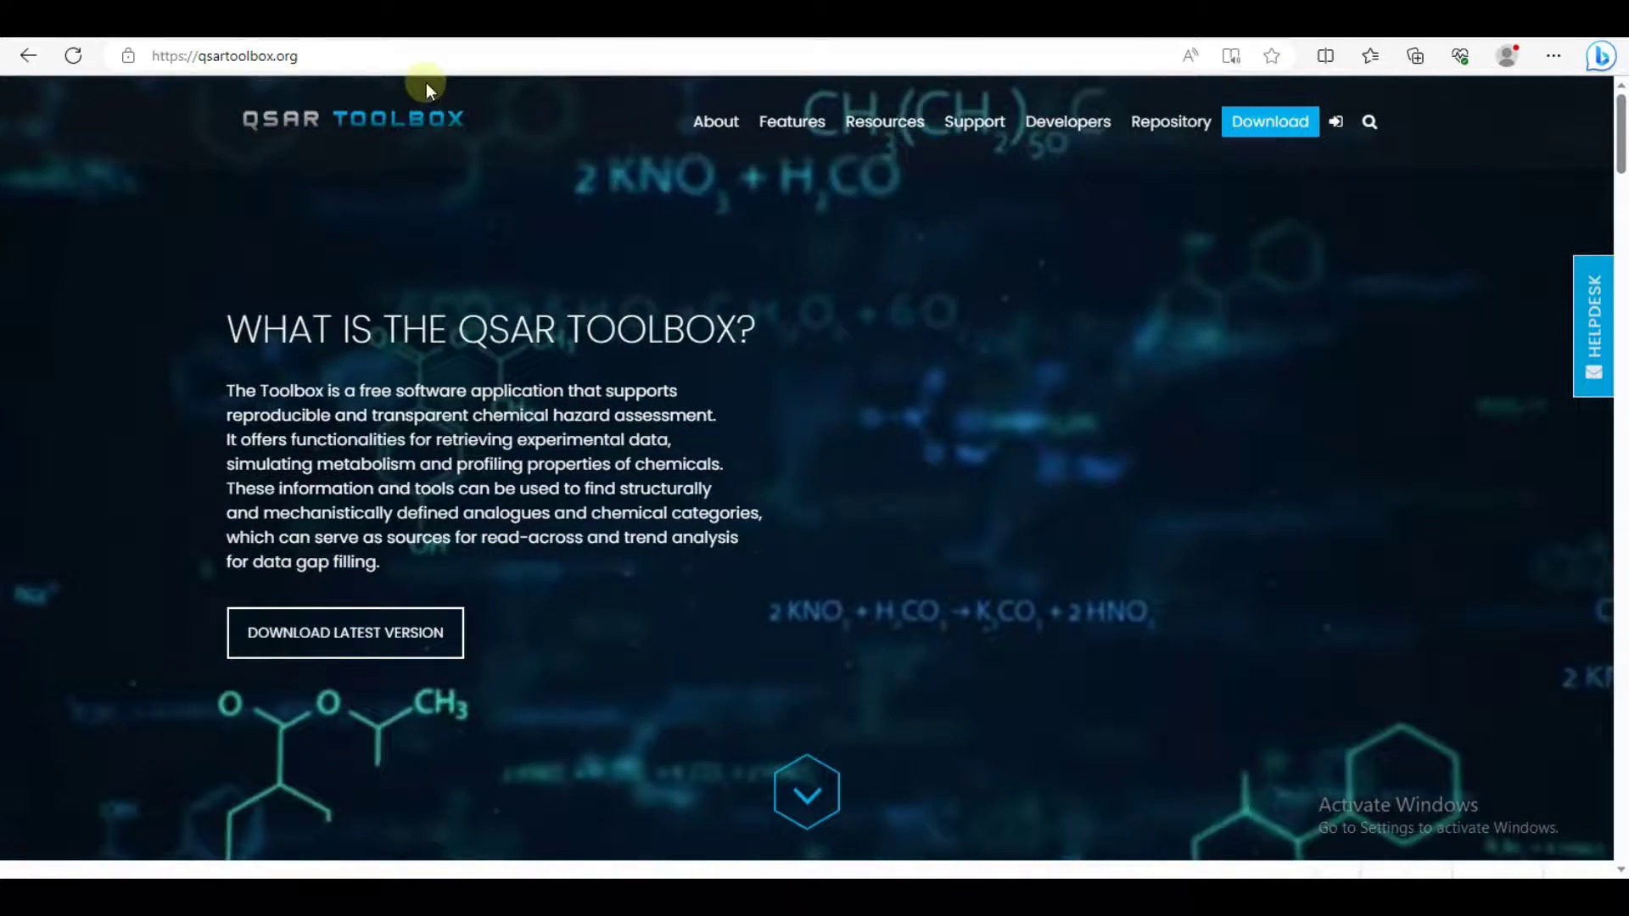
# - Bring up the Download sub-navigation on the qsartoolbox.org home page
pyautogui.click(242, 56)
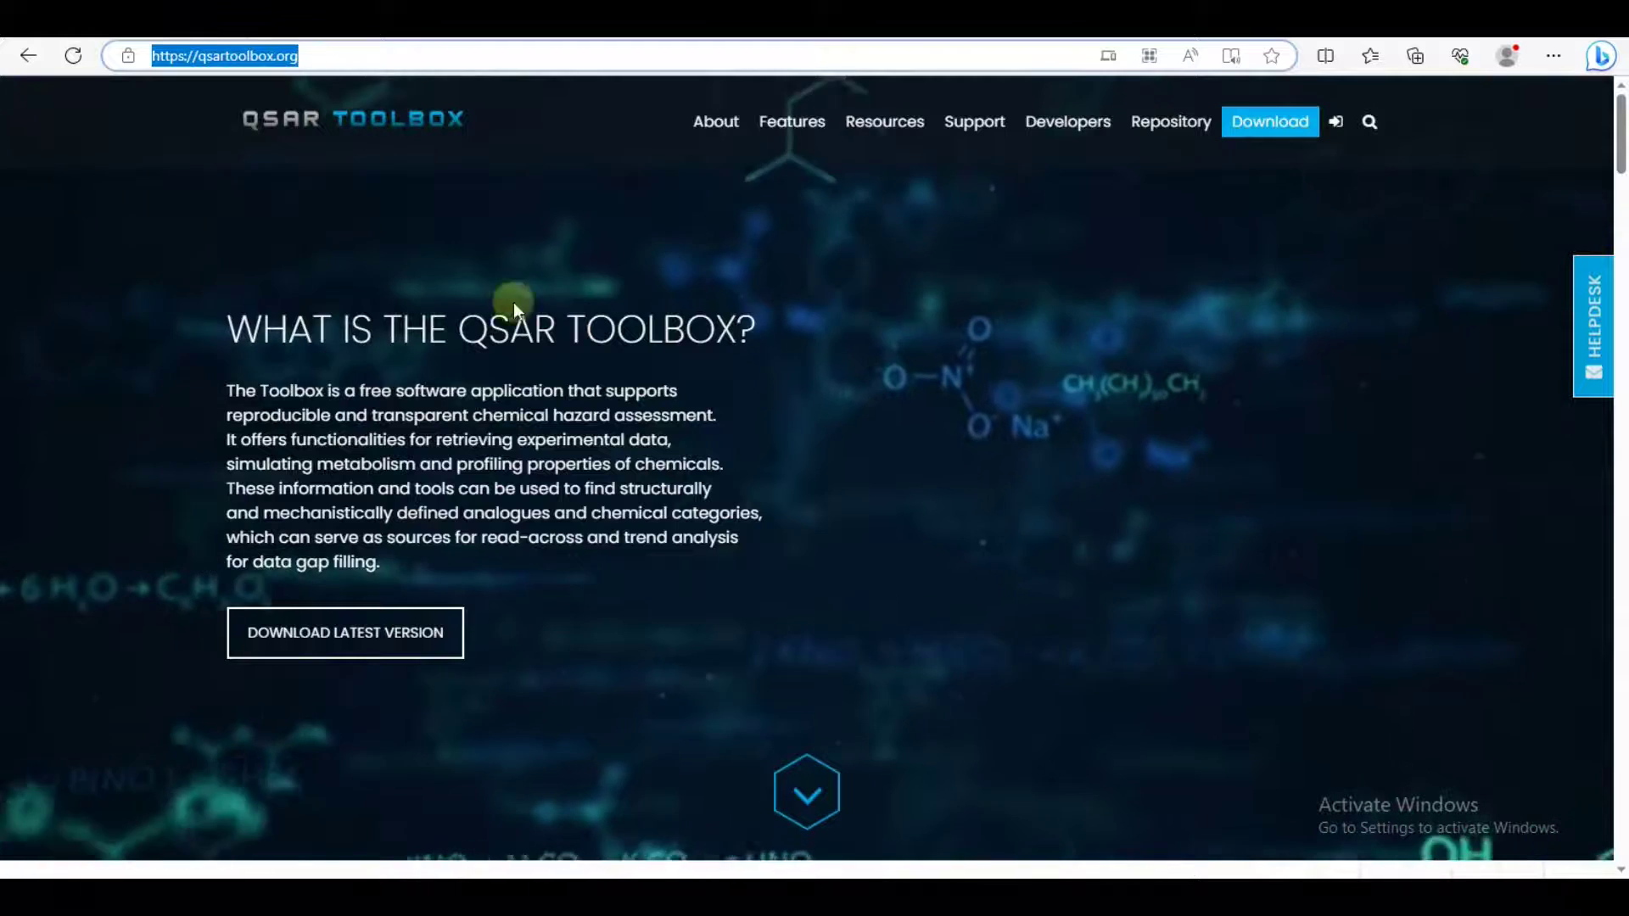
pyautogui.moveTo(1271, 126)
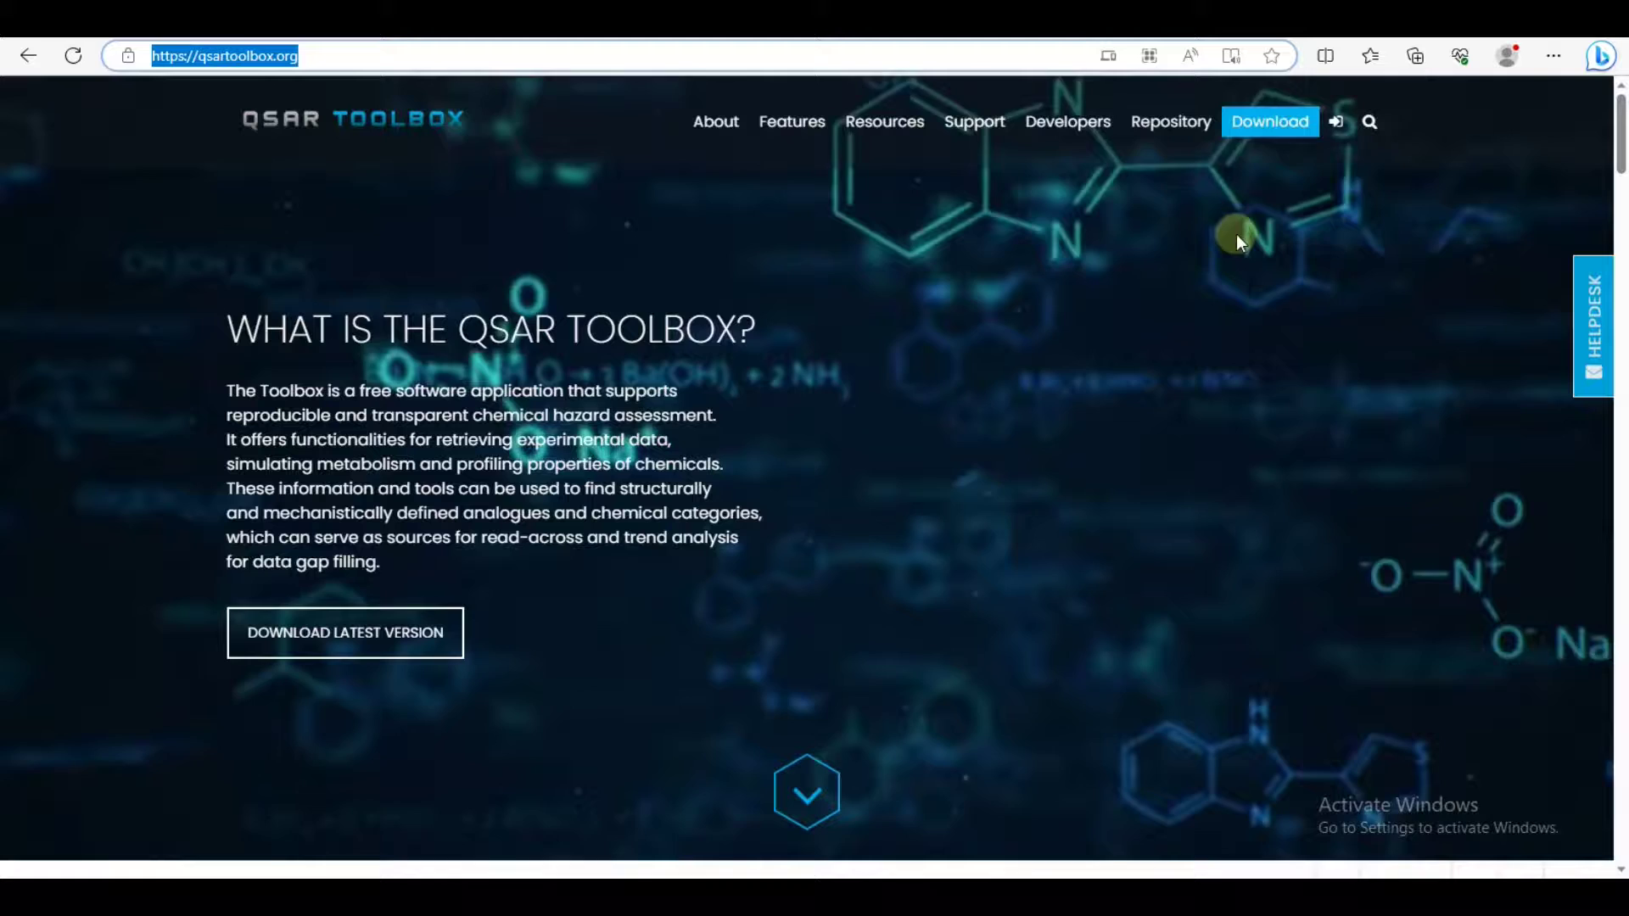
# - Download the QSAR Toolbox Installer v.4.6 and dismiss the 'You are logged in' popup
pyautogui.click(1289, 129)
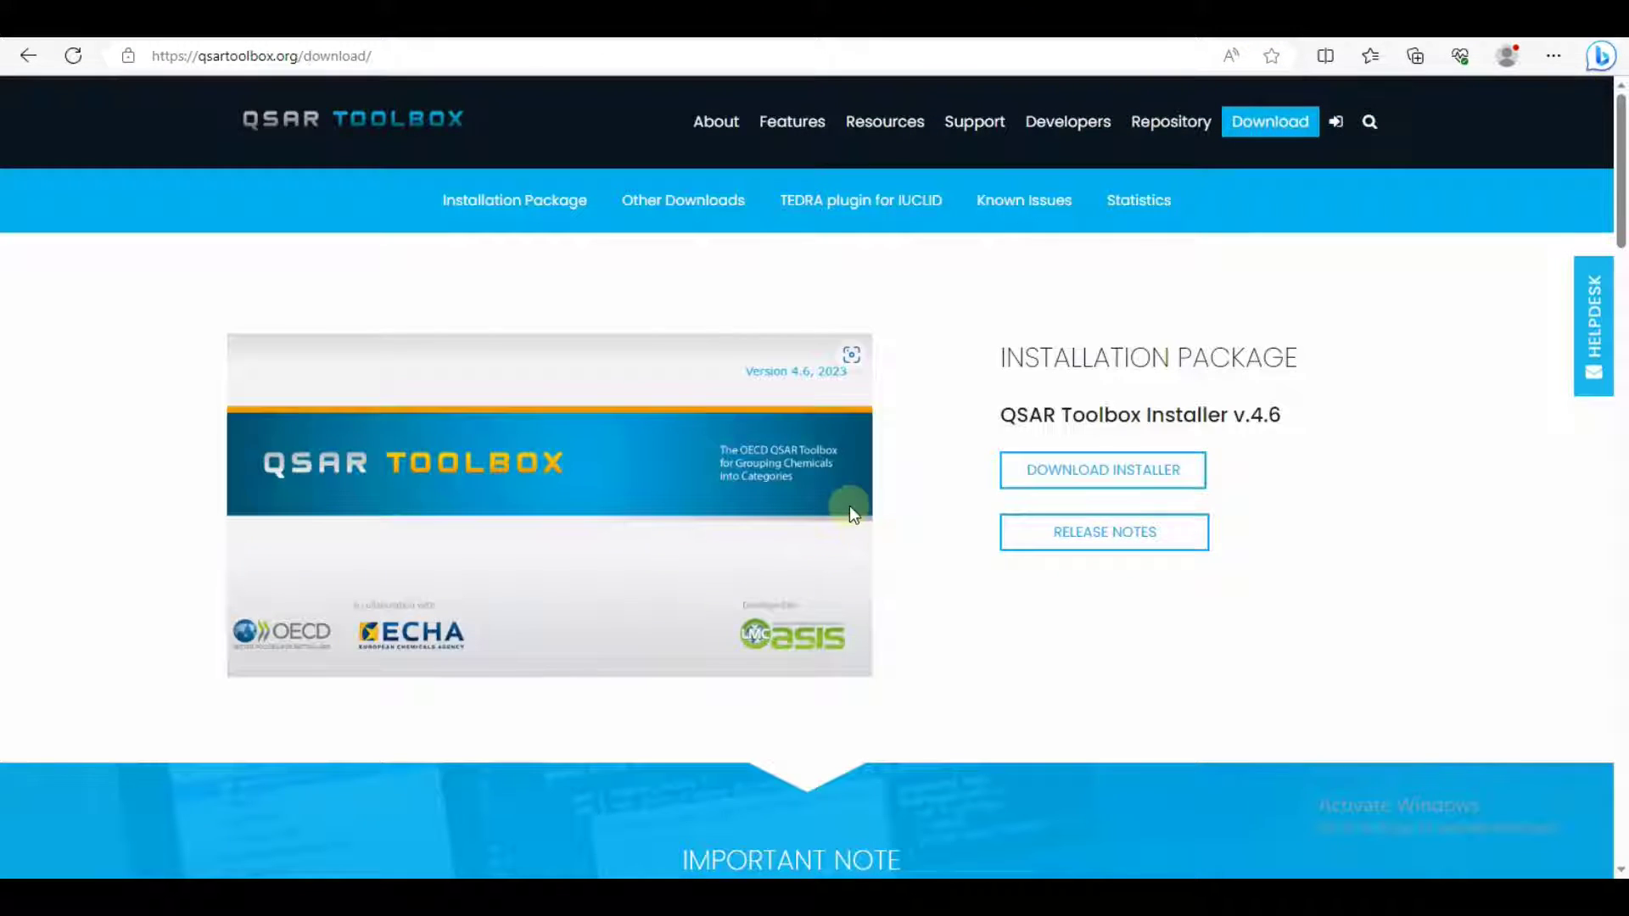
pyautogui.click(1085, 473)
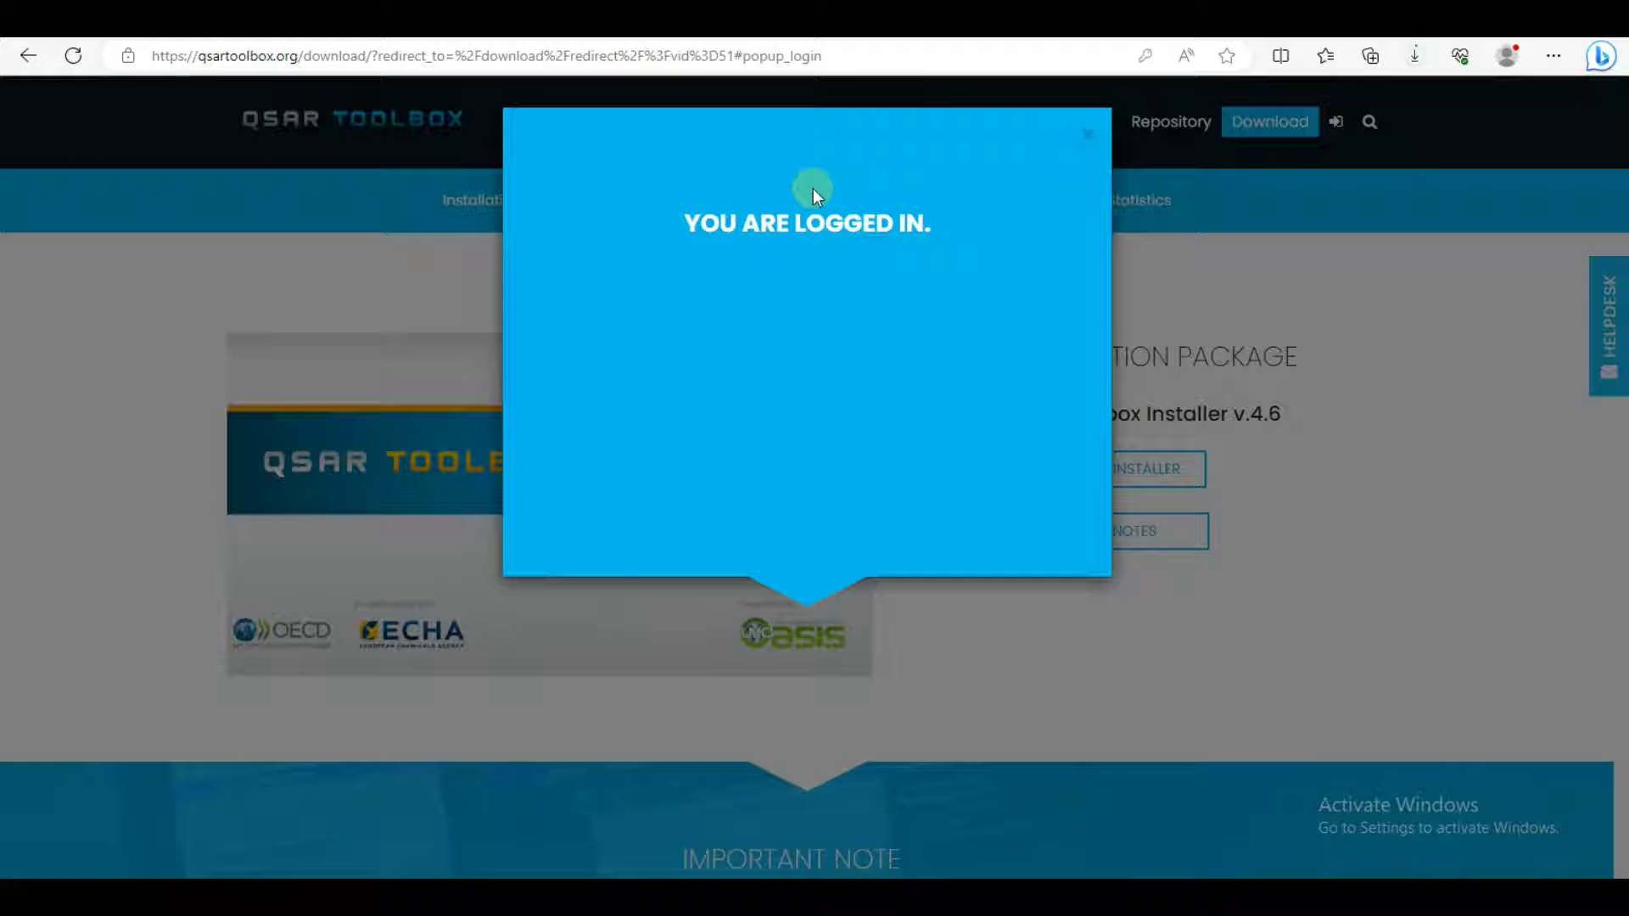
pyautogui.click(1088, 139)
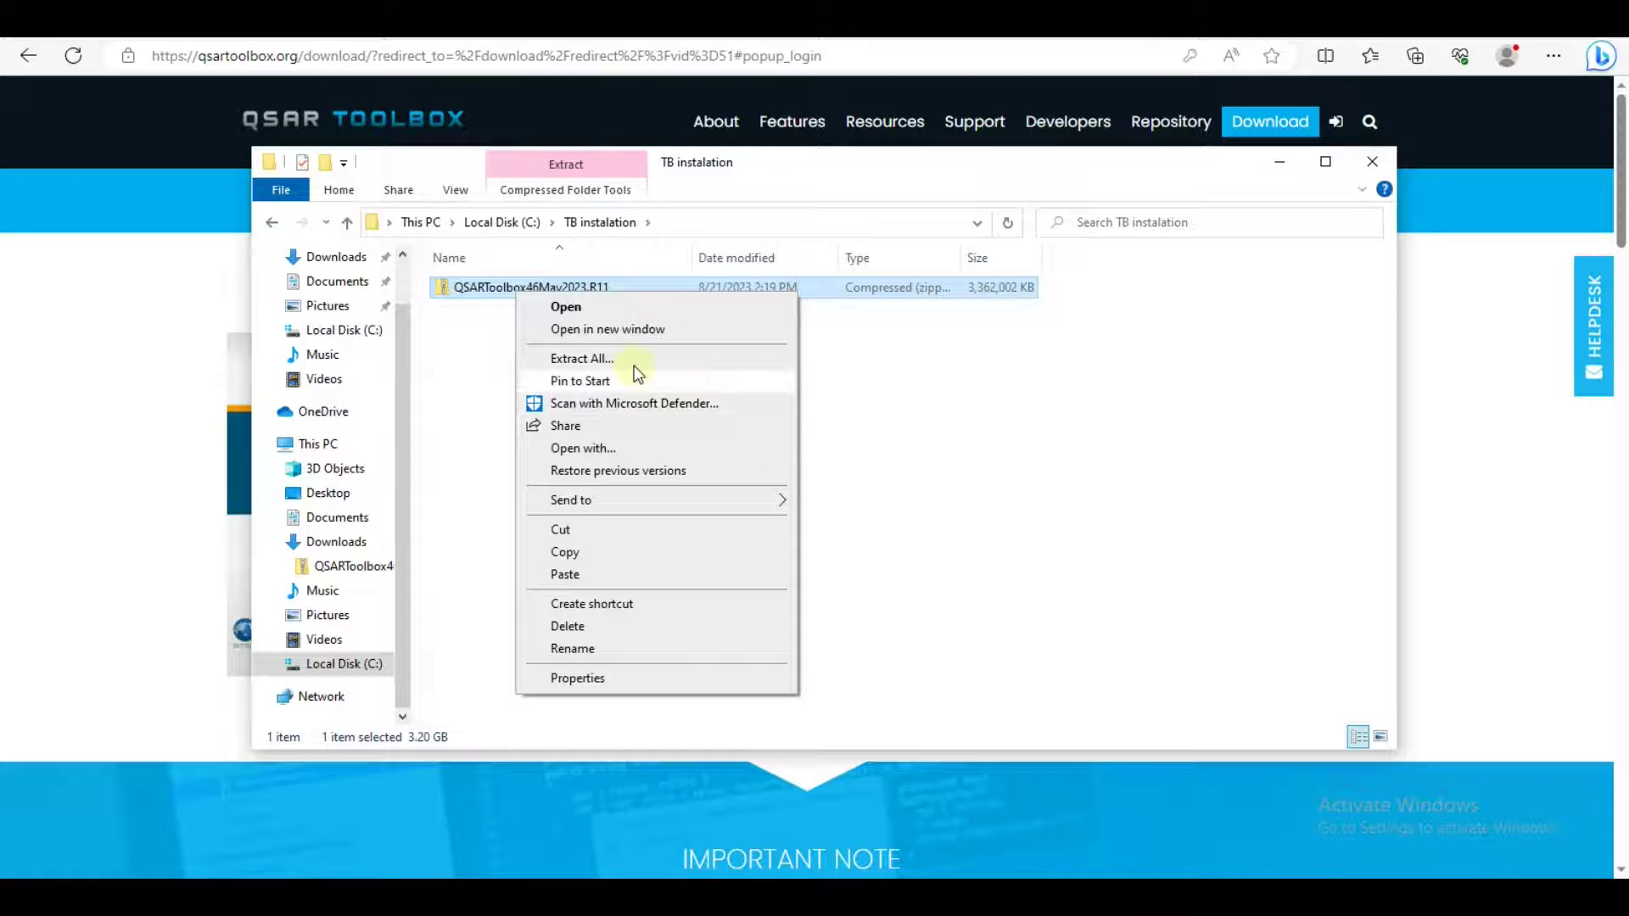
# - Extract the zip into the TB instalation folder and open the inner QSARToolbox46May2023 folder
pyautogui.click(635, 363)
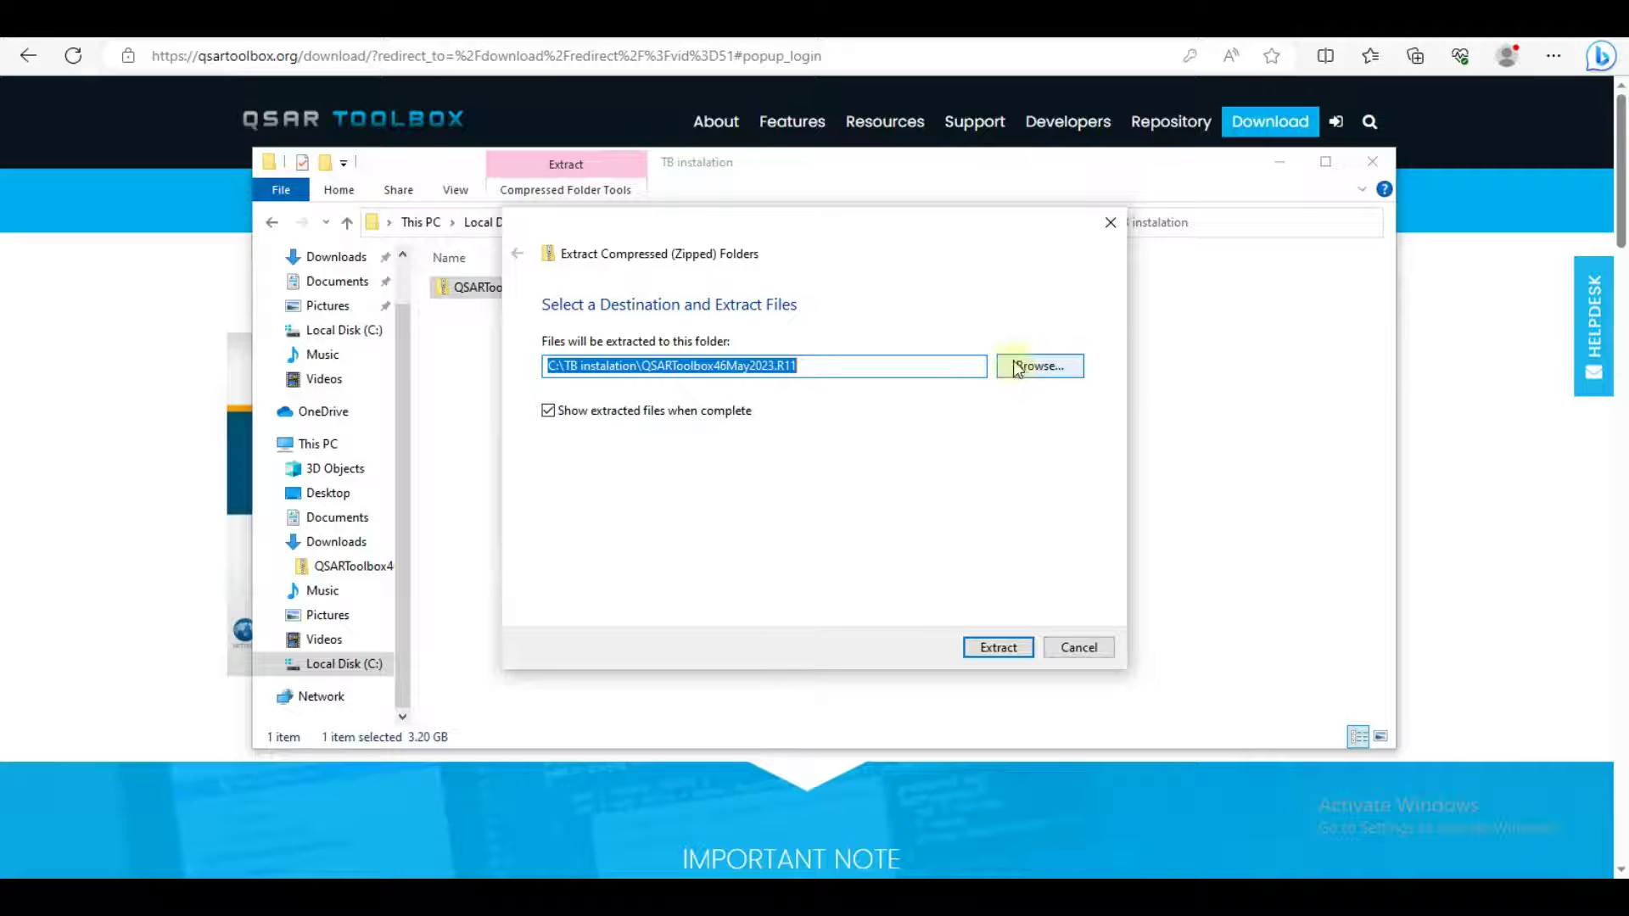
pyautogui.click(993, 648)
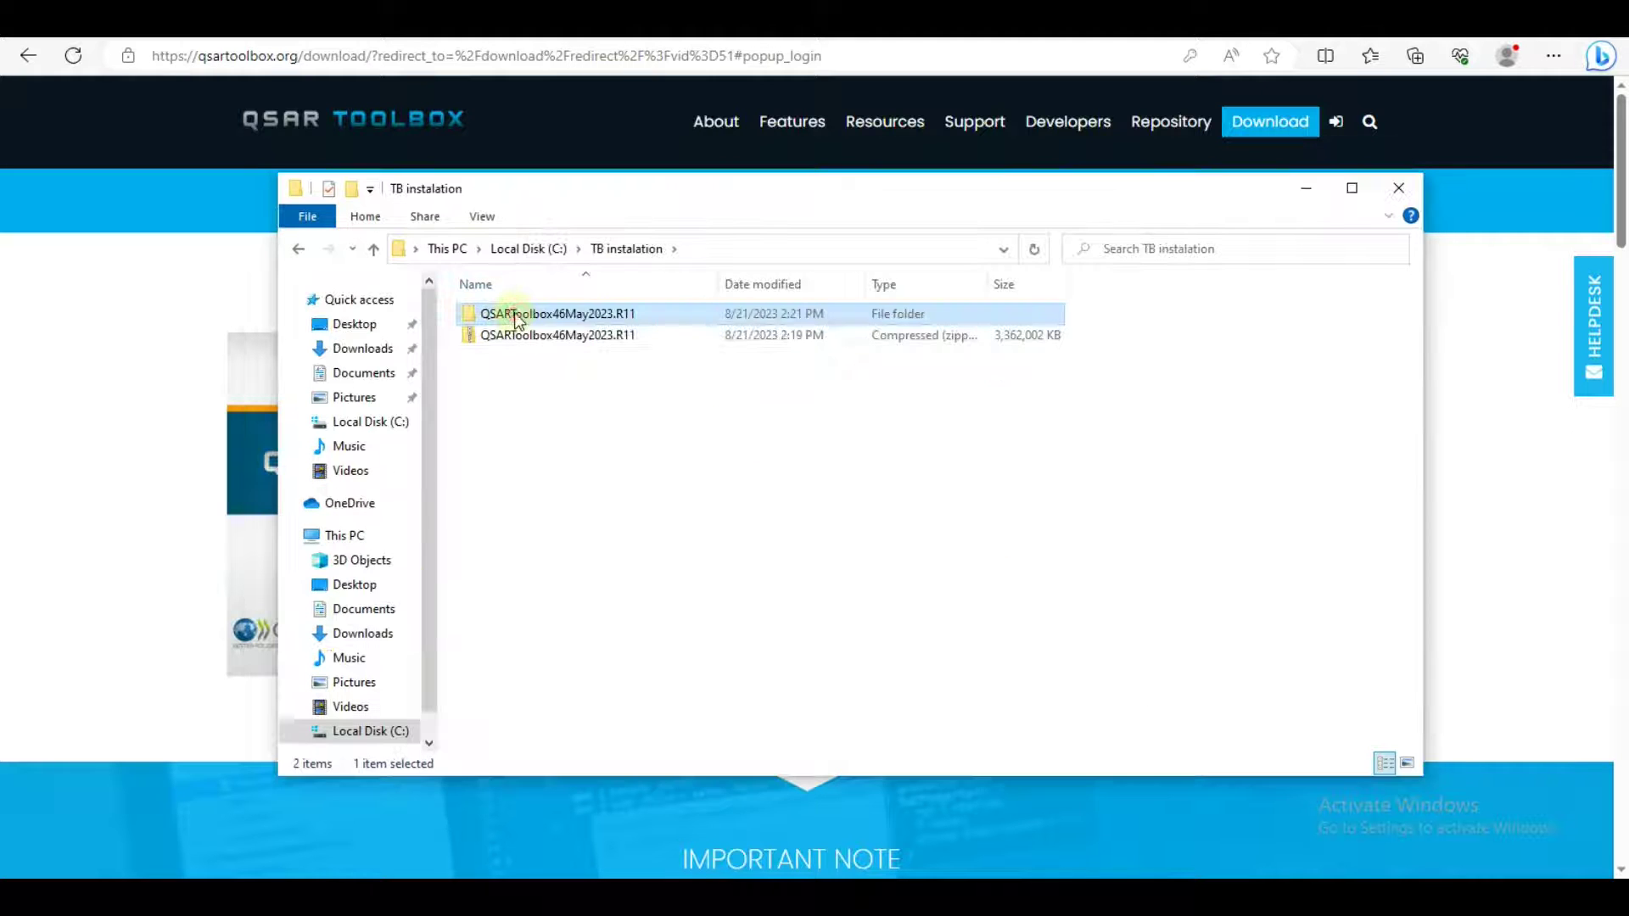
pyautogui.doubleClick(513, 314)
pyautogui.doubleClick(516, 315)
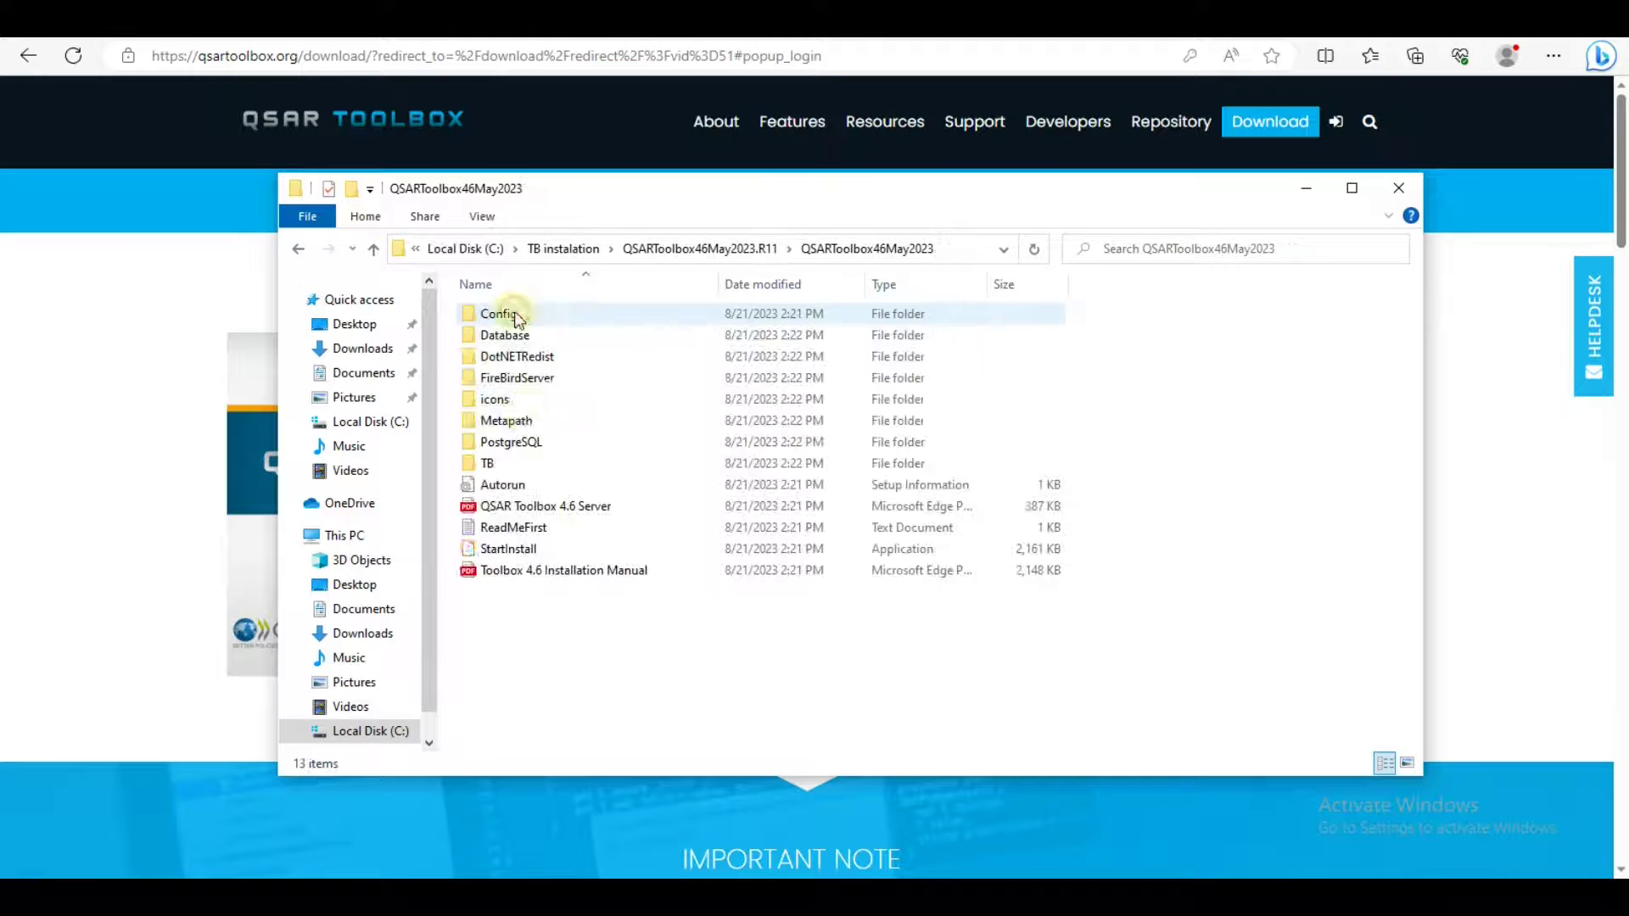
# - Launch StartInstall, running it anyway past the SmartScreen warning
pyautogui.doubleClick(513, 549)
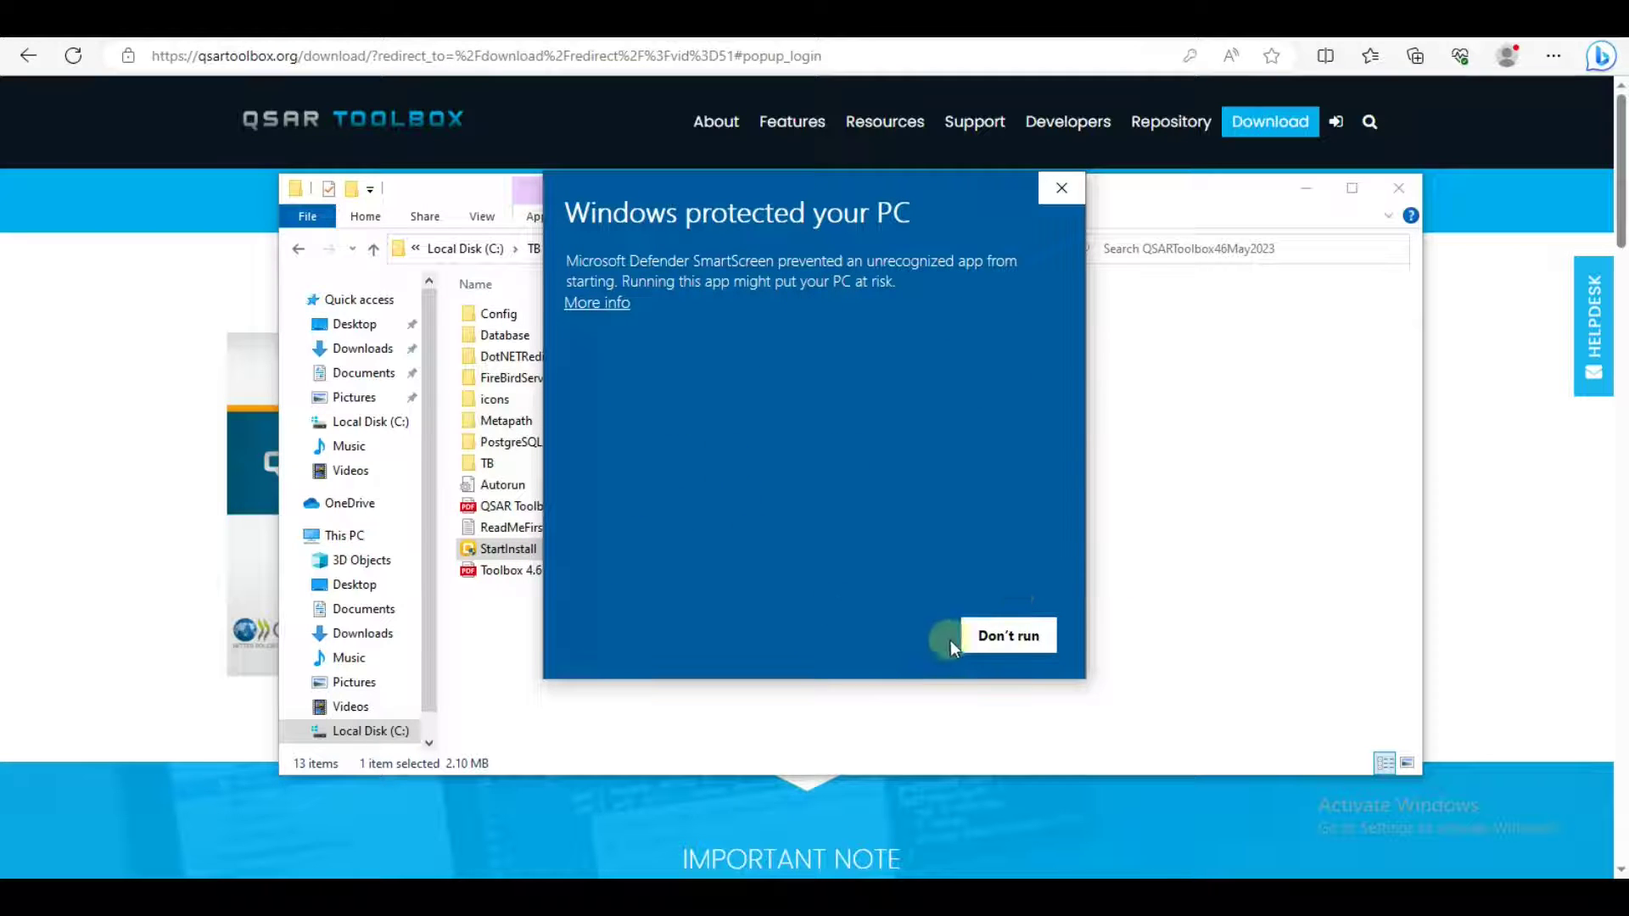
pyautogui.click(599, 304)
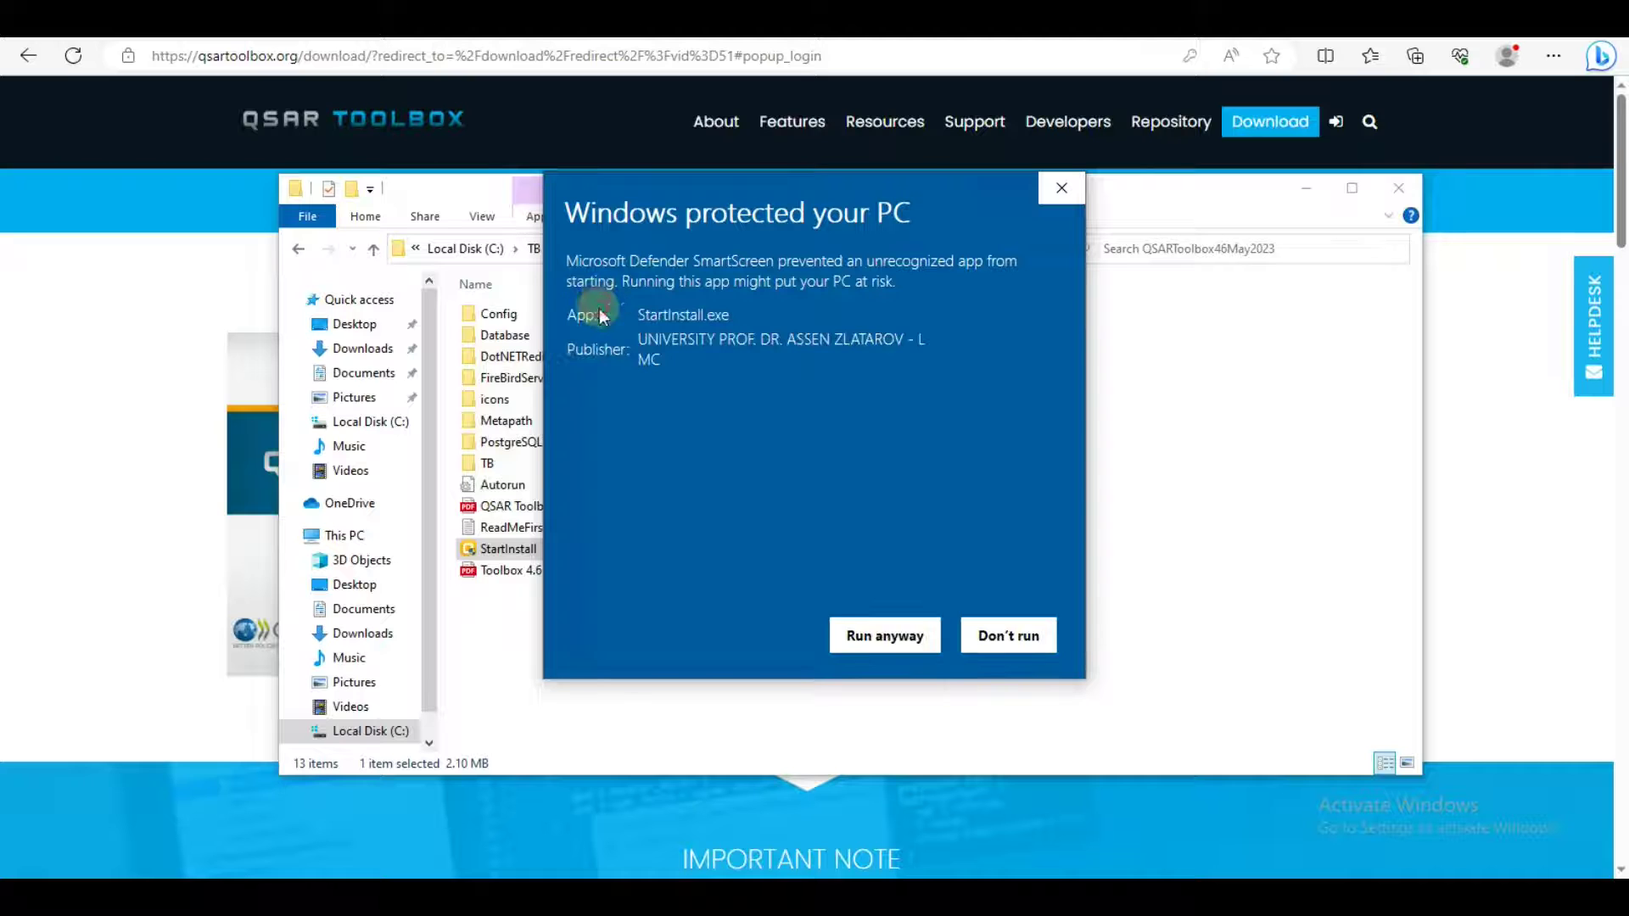
pyautogui.click(890, 638)
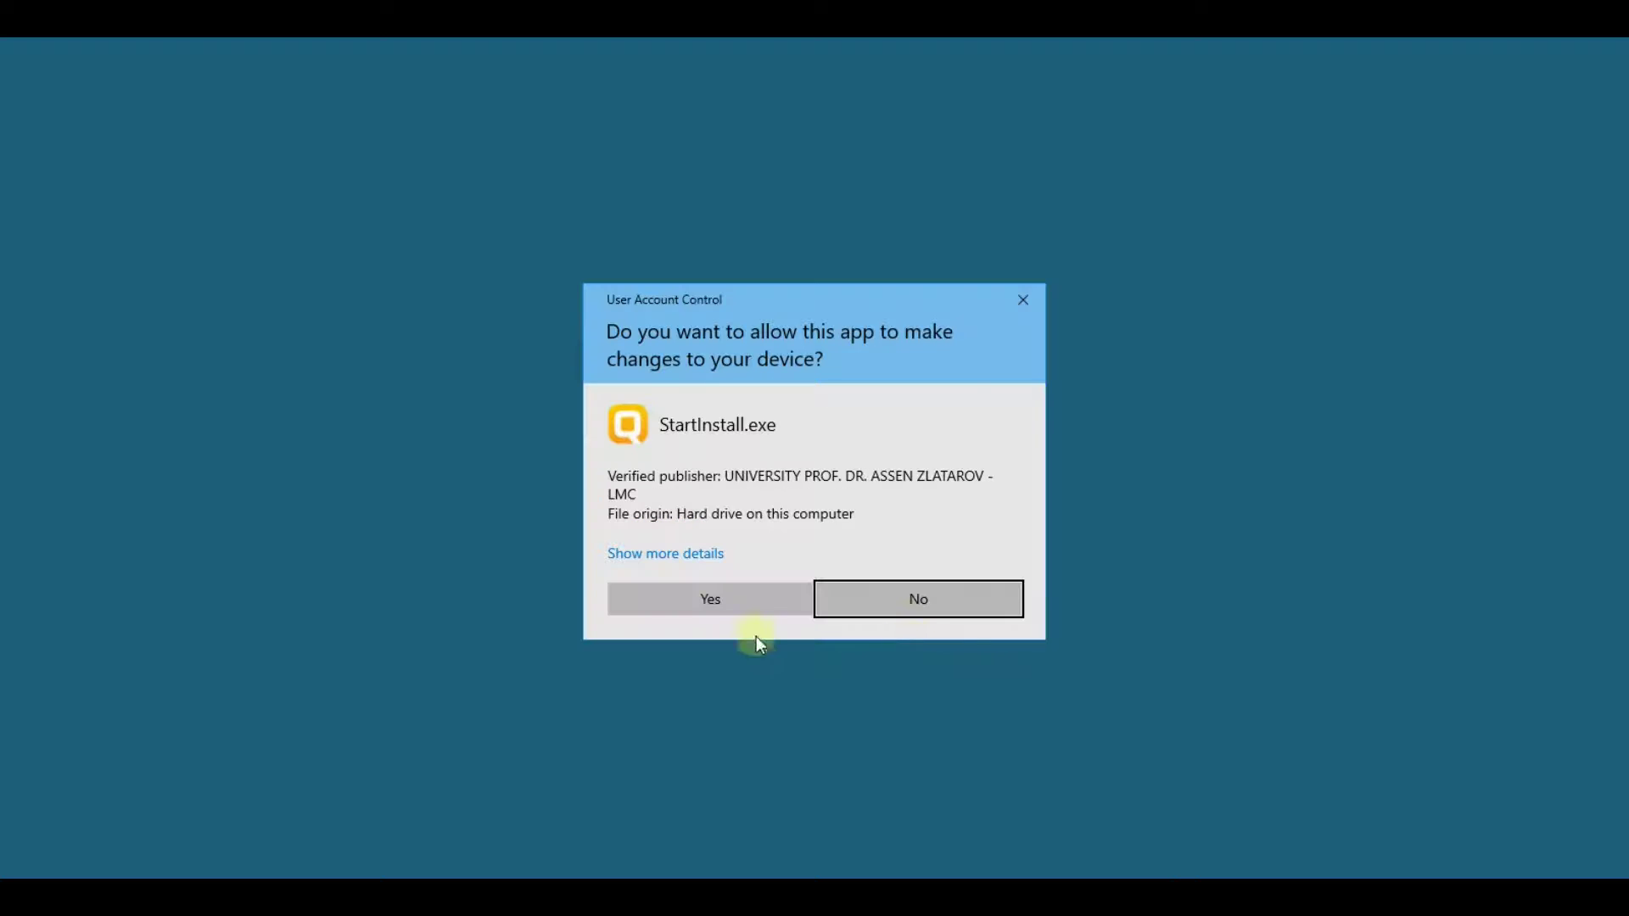
# - Approve StartInstall in UAC, skim the Installation Manual contents, and close the PDF
pyautogui.click(712, 600)
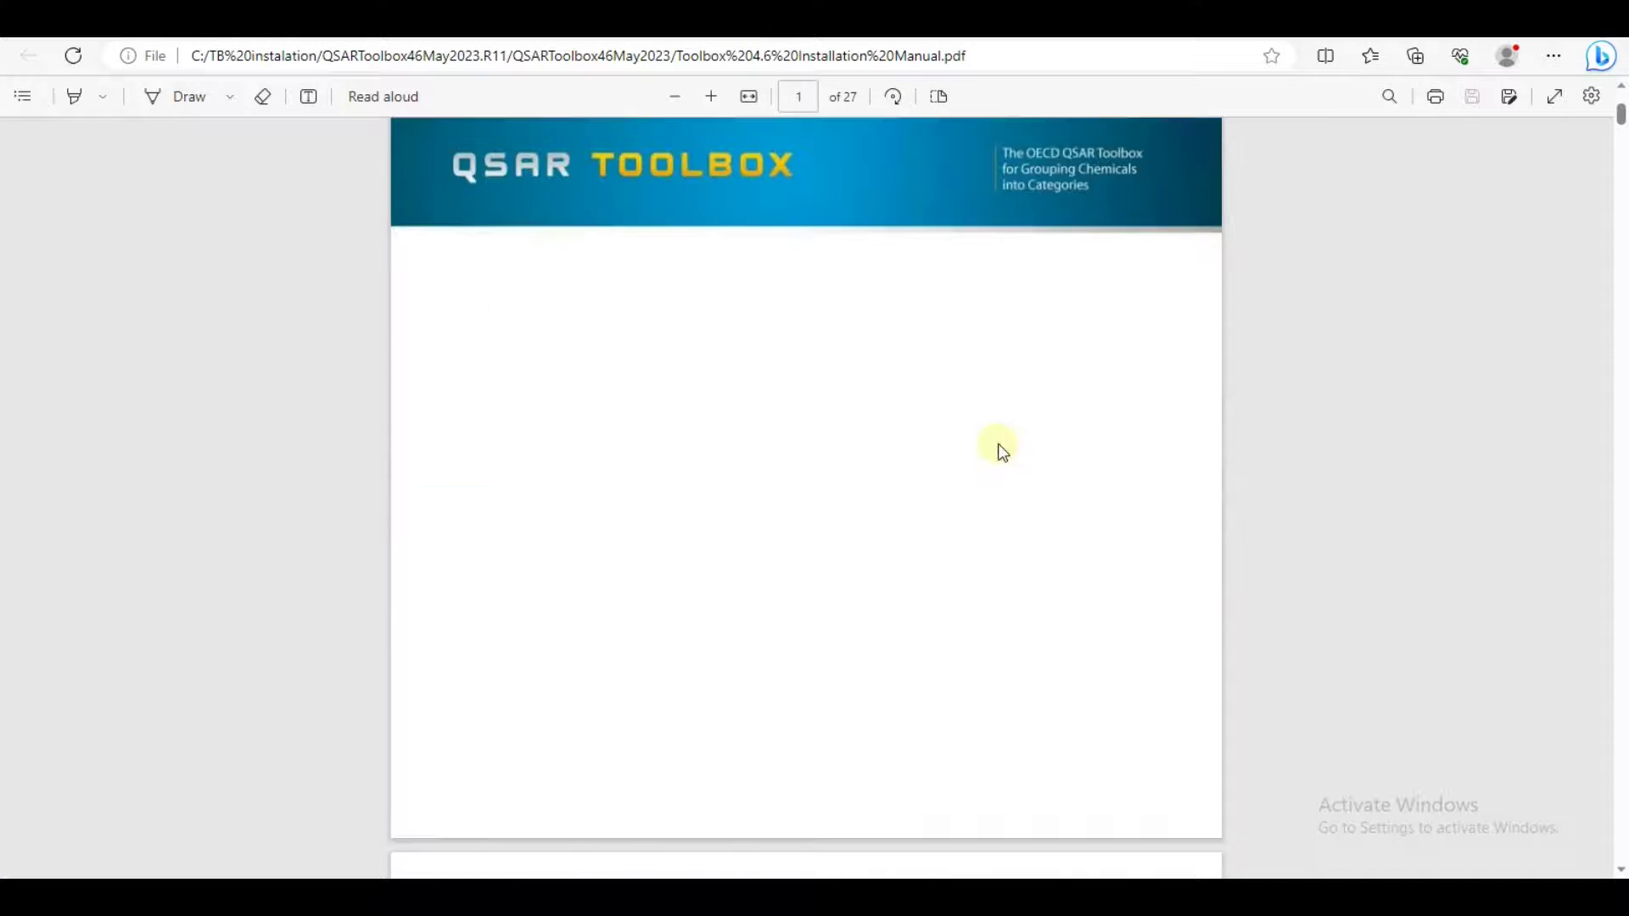
pyautogui.scroll(-15, 1002, 448)
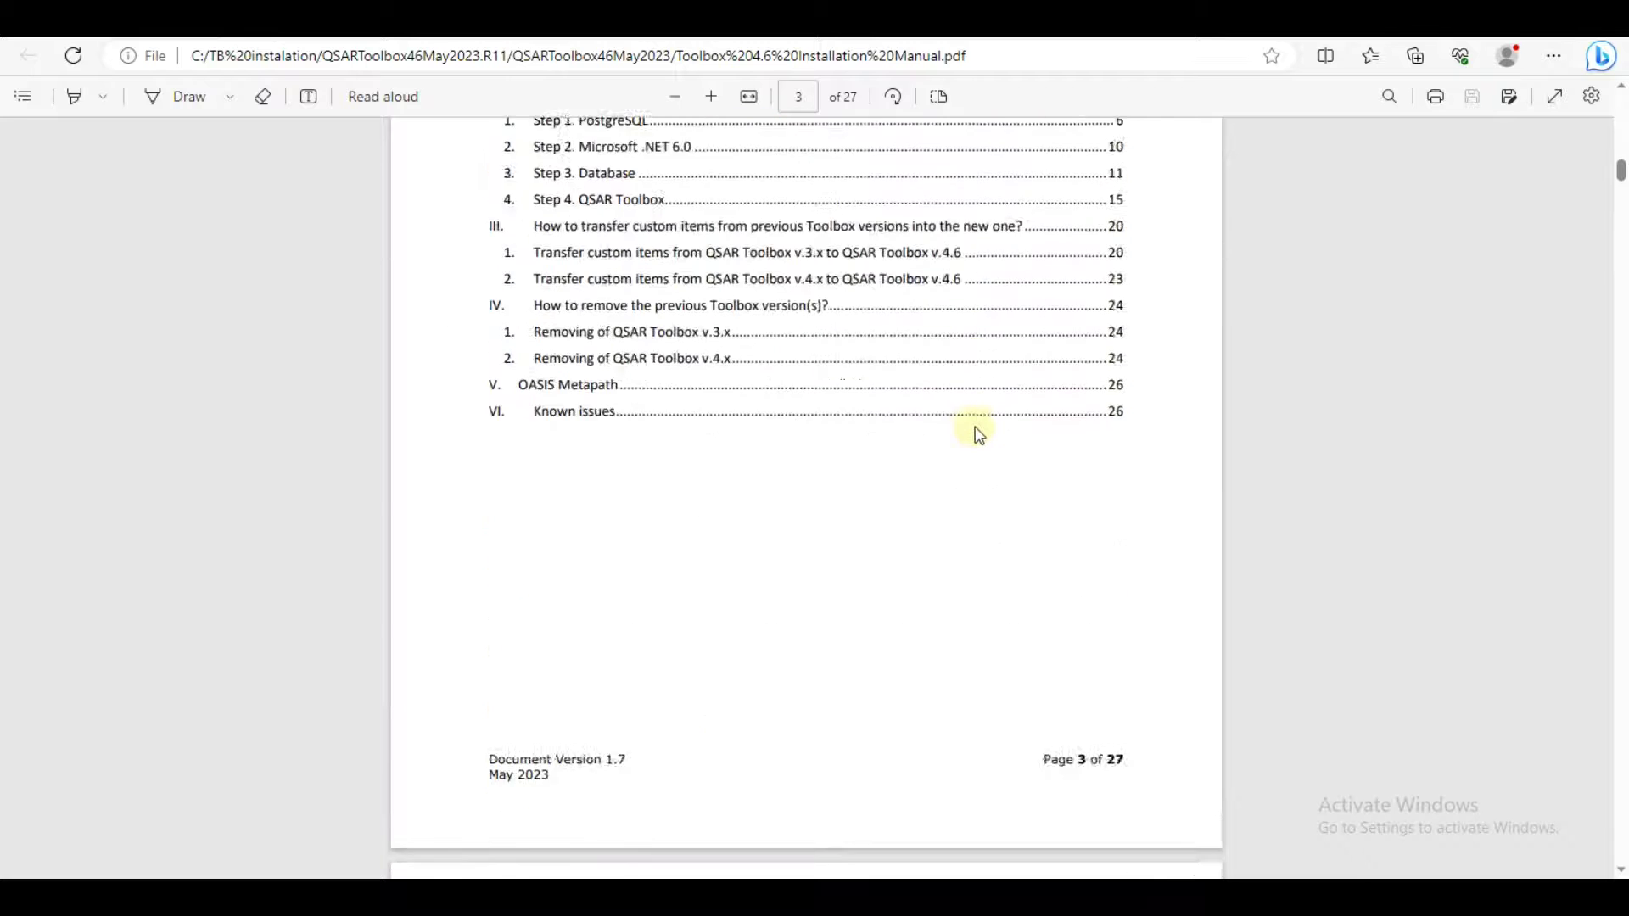
pyautogui.scroll(-5, 981, 435)
pyautogui.hotkey('ctrl', 'w')
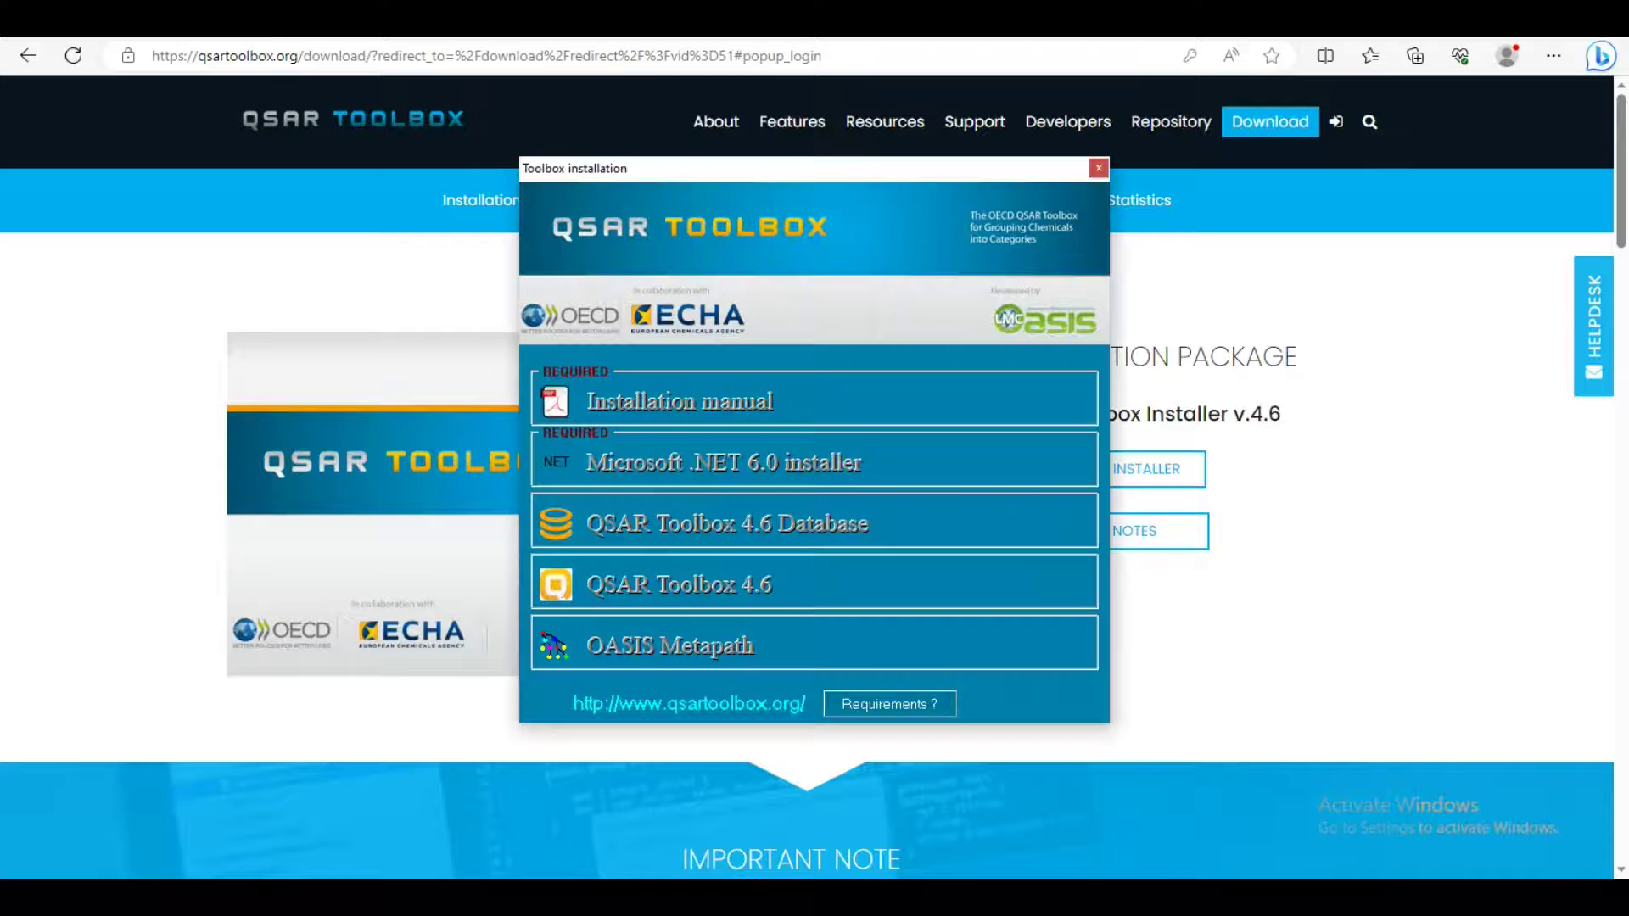
# - Launch the Microsoft .NET 6.0 installer from the Toolbox installation launcher
pyautogui.click(559, 473)
pyautogui.click(783, 465)
pyautogui.click(702, 461)
pyautogui.click(585, 465)
pyautogui.click(548, 483)
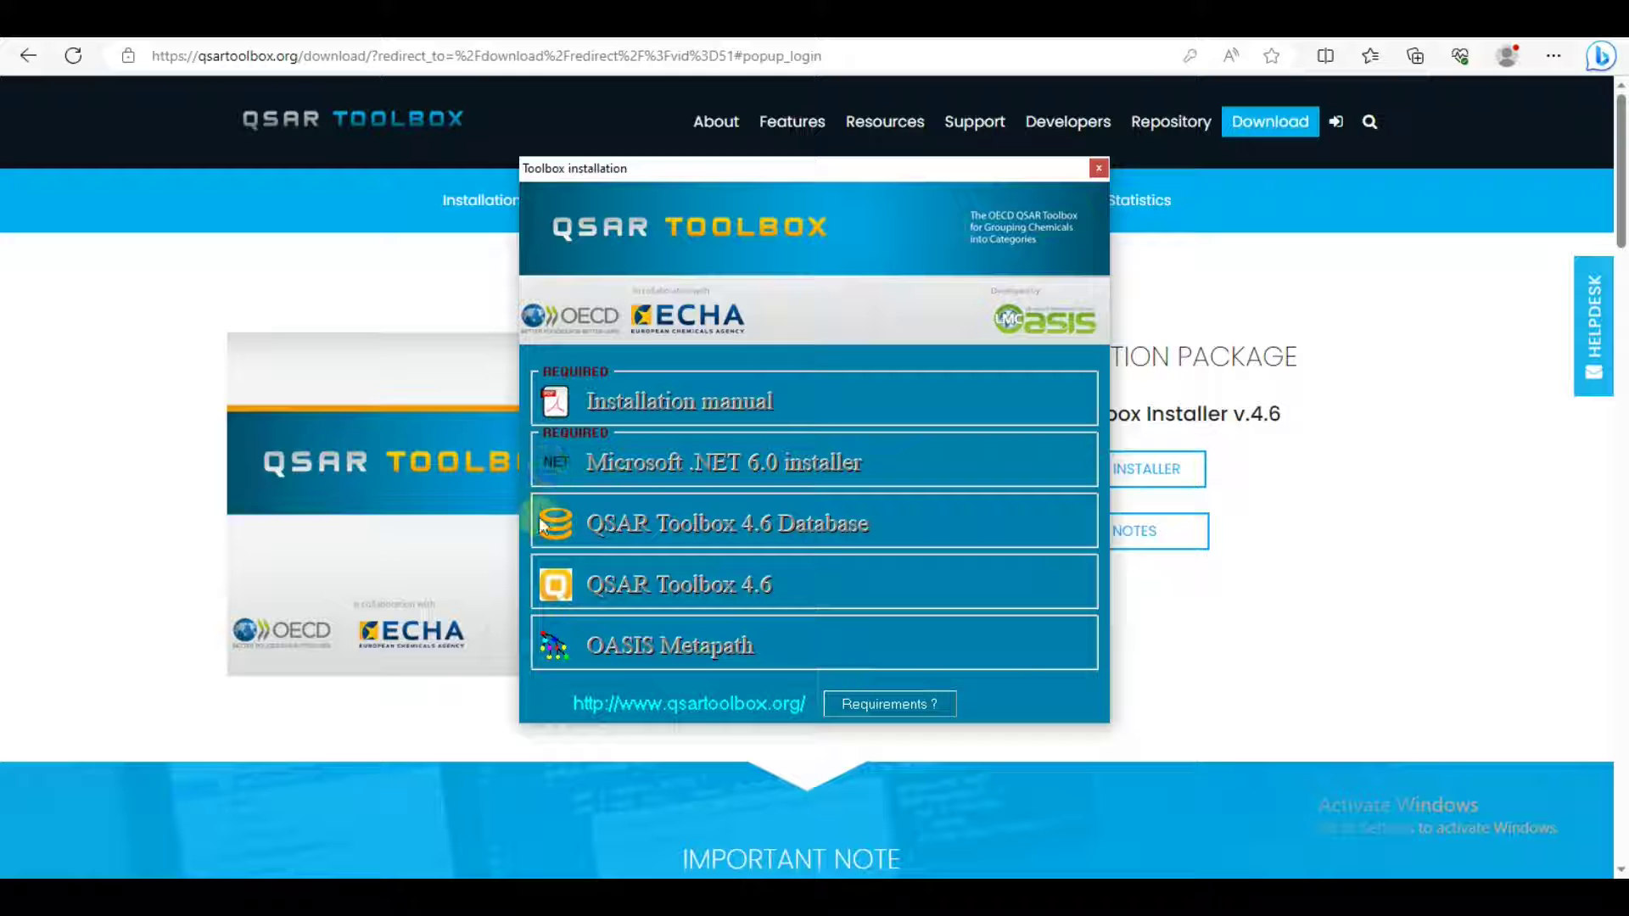
pyautogui.click(679, 535)
pyautogui.click(798, 530)
pyautogui.click(809, 525)
pyautogui.click(539, 592)
pyautogui.click(745, 597)
pyautogui.click(558, 600)
pyautogui.click(683, 595)
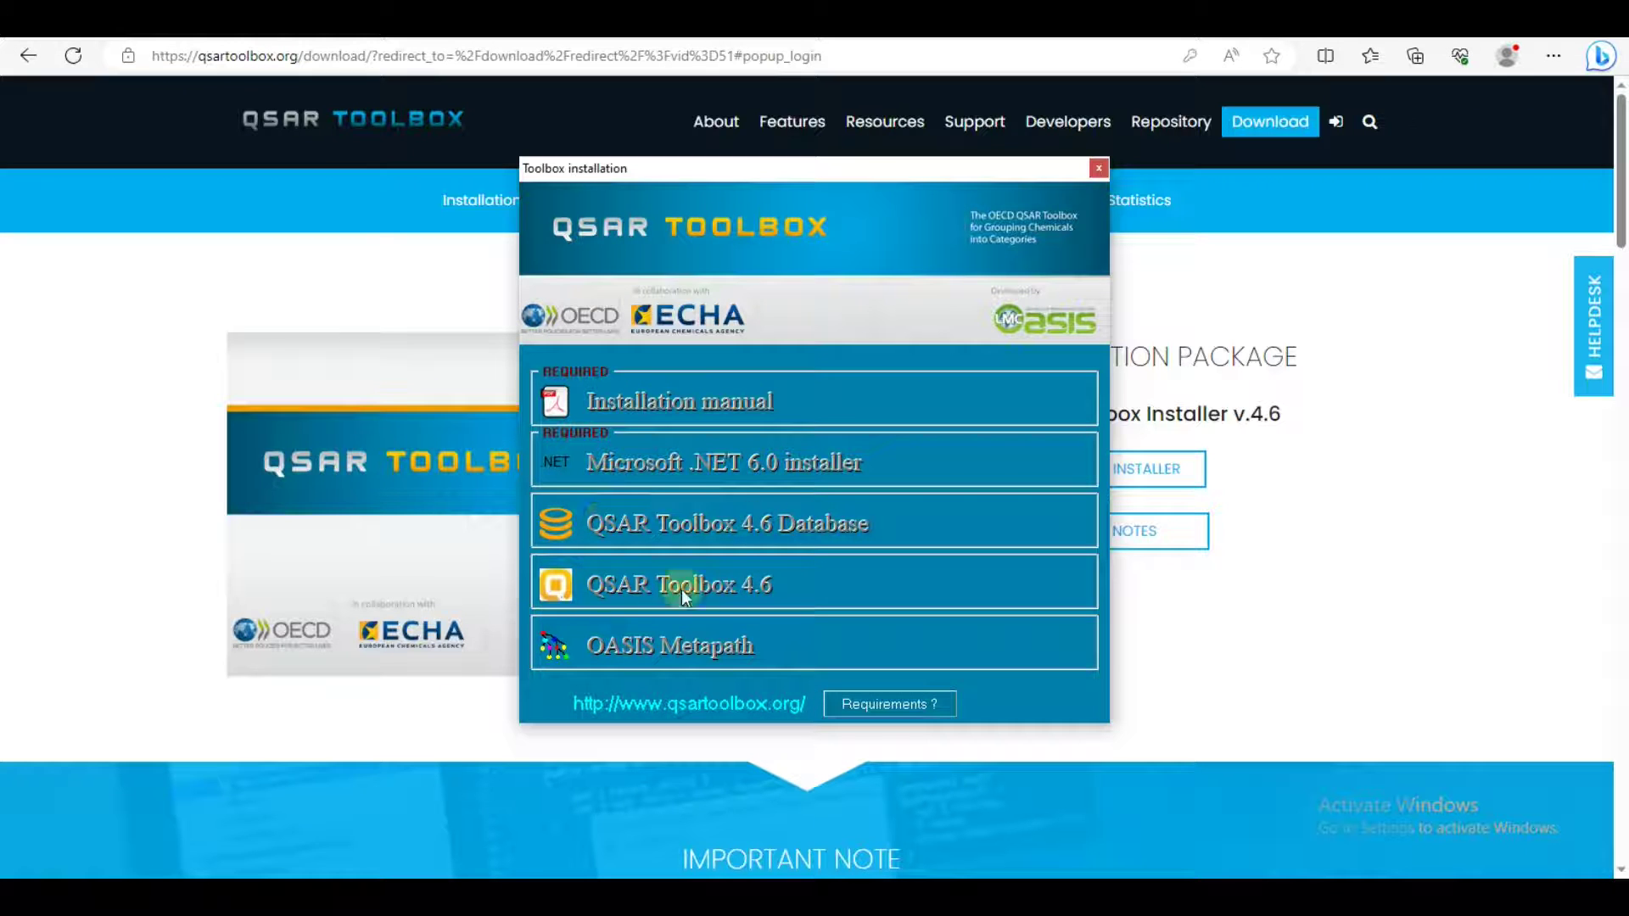
pyautogui.click(768, 589)
pyautogui.click(719, 583)
pyautogui.click(549, 448)
pyautogui.click(589, 470)
pyautogui.click(649, 443)
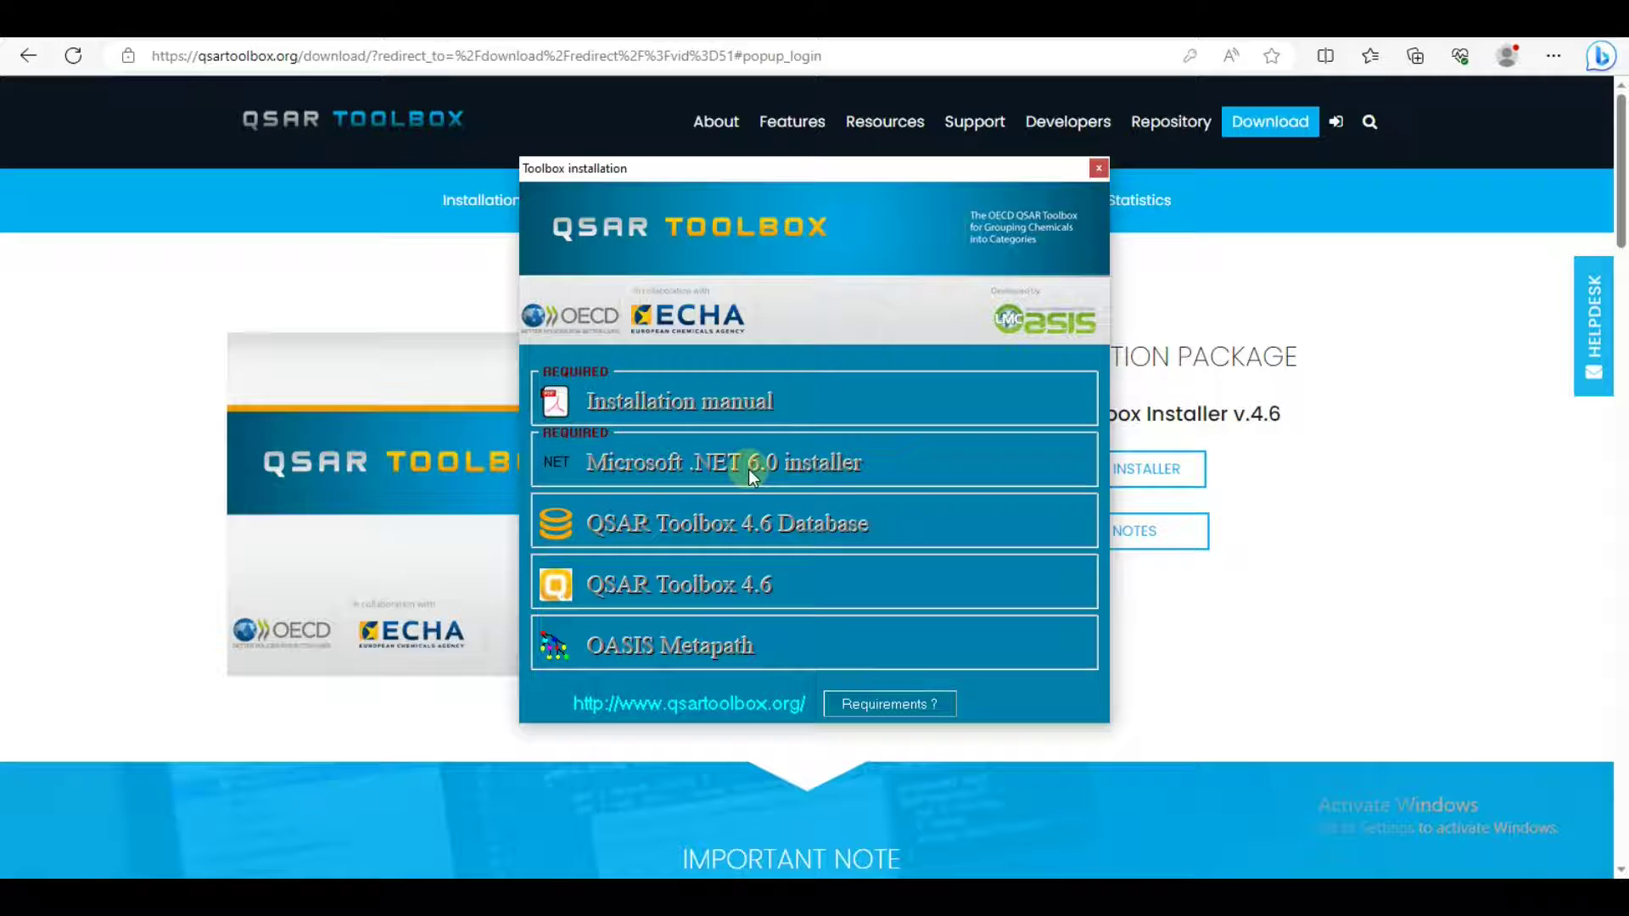
# - Install the .NET SDK 6.0.403 and close the finished installer
pyautogui.click(618, 461)
pyautogui.click(771, 478)
pyautogui.click(709, 458)
pyautogui.click(746, 478)
pyautogui.click(722, 480)
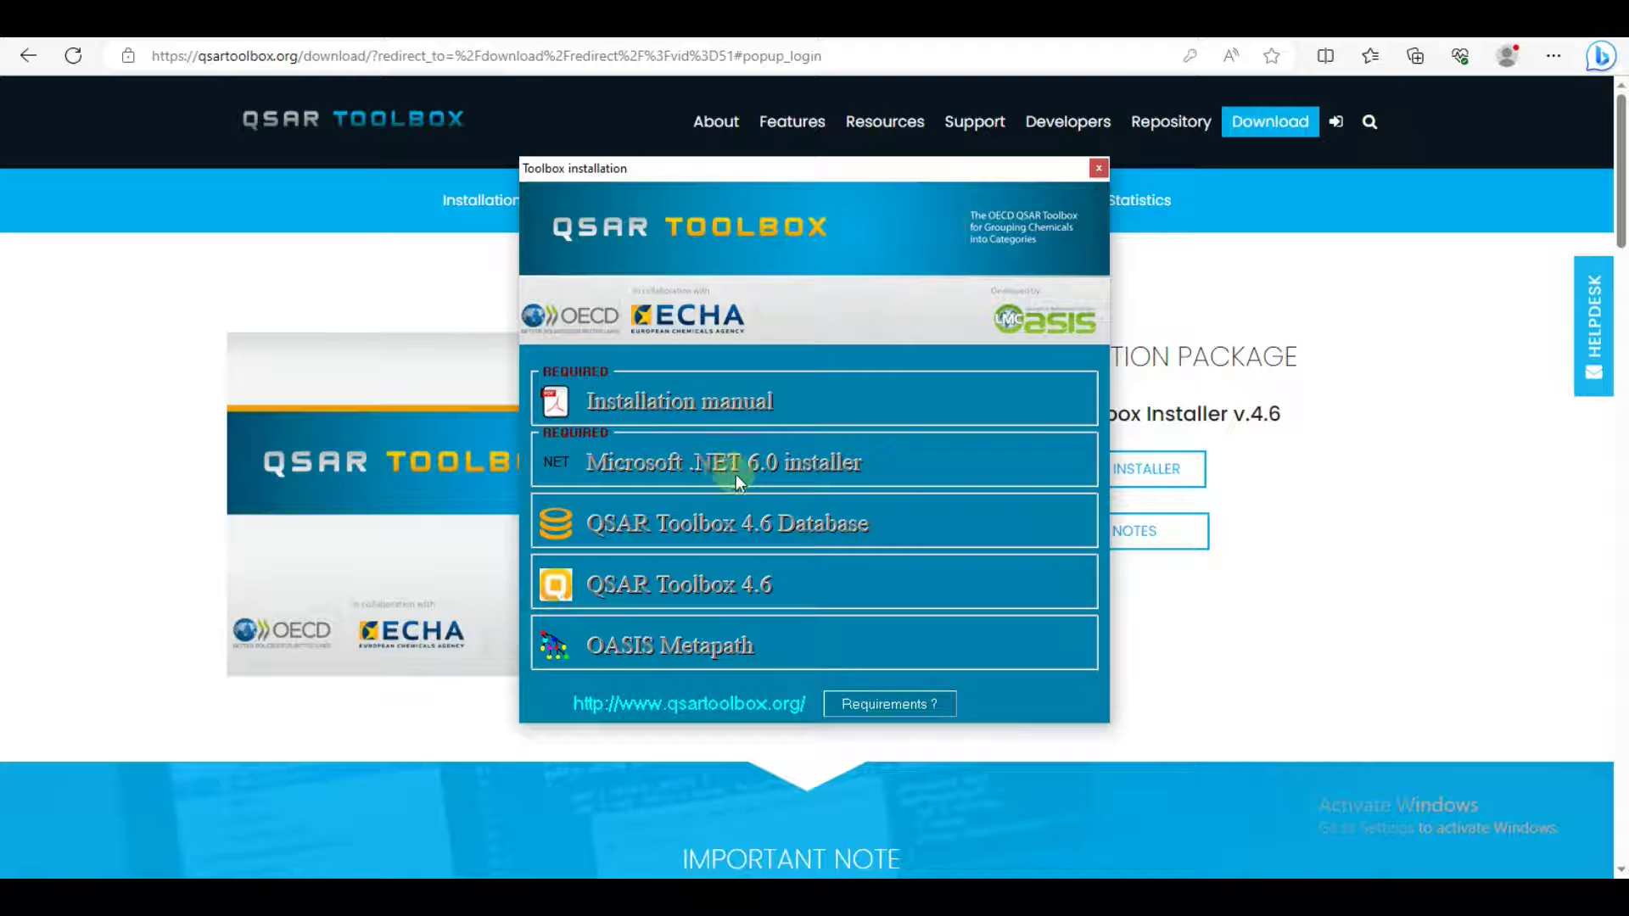
pyautogui.click(794, 484)
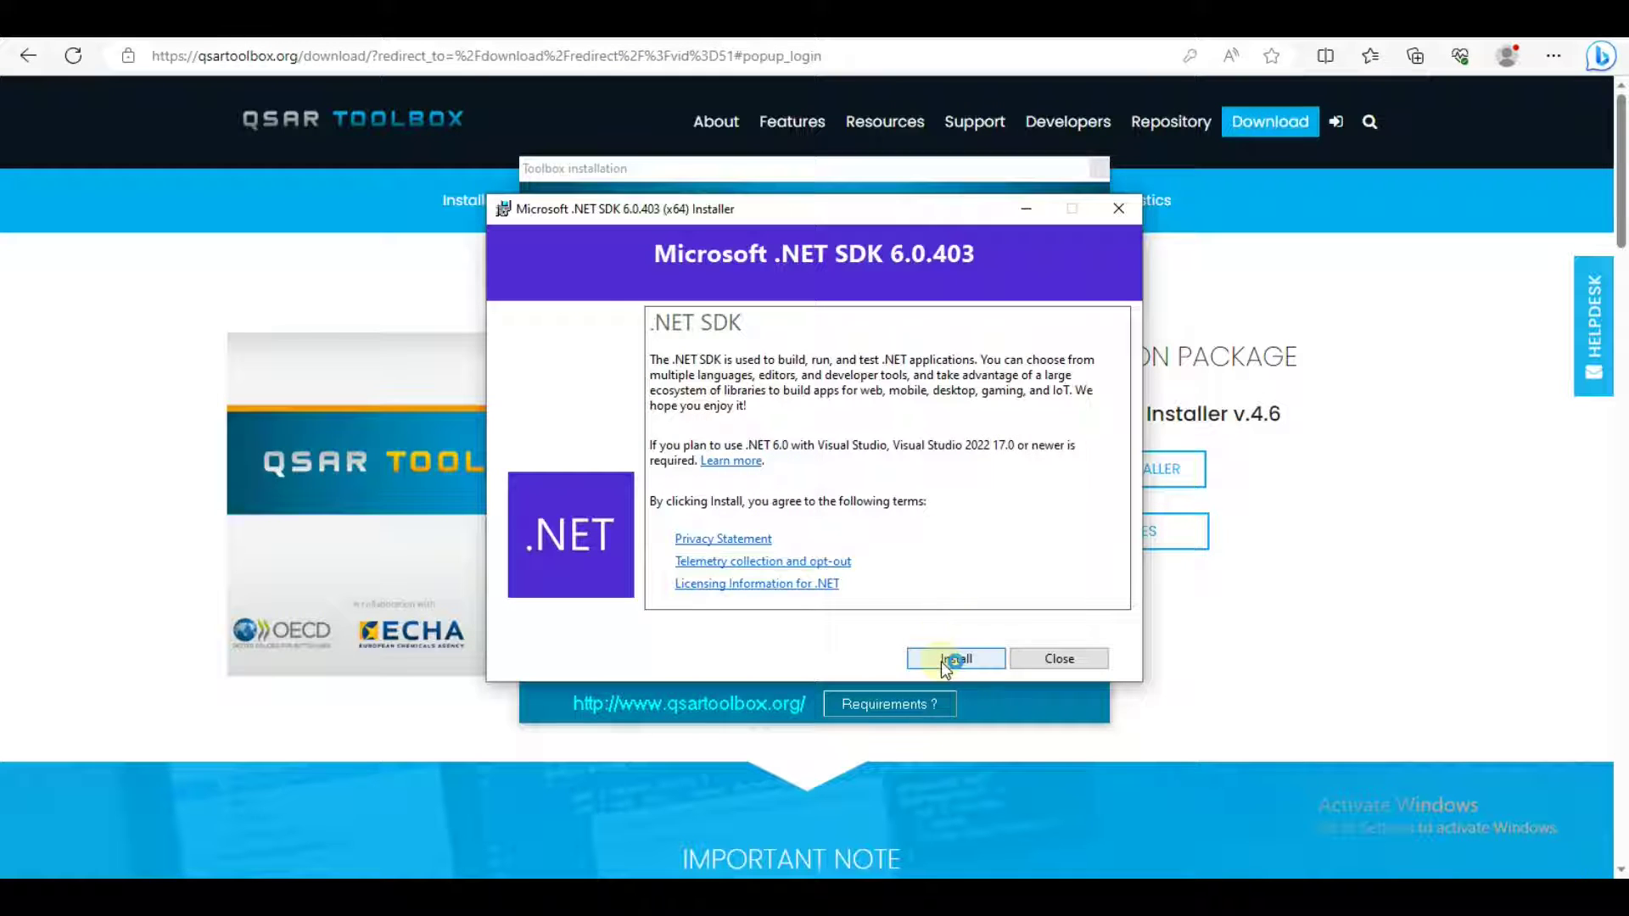
pyautogui.click(943, 659)
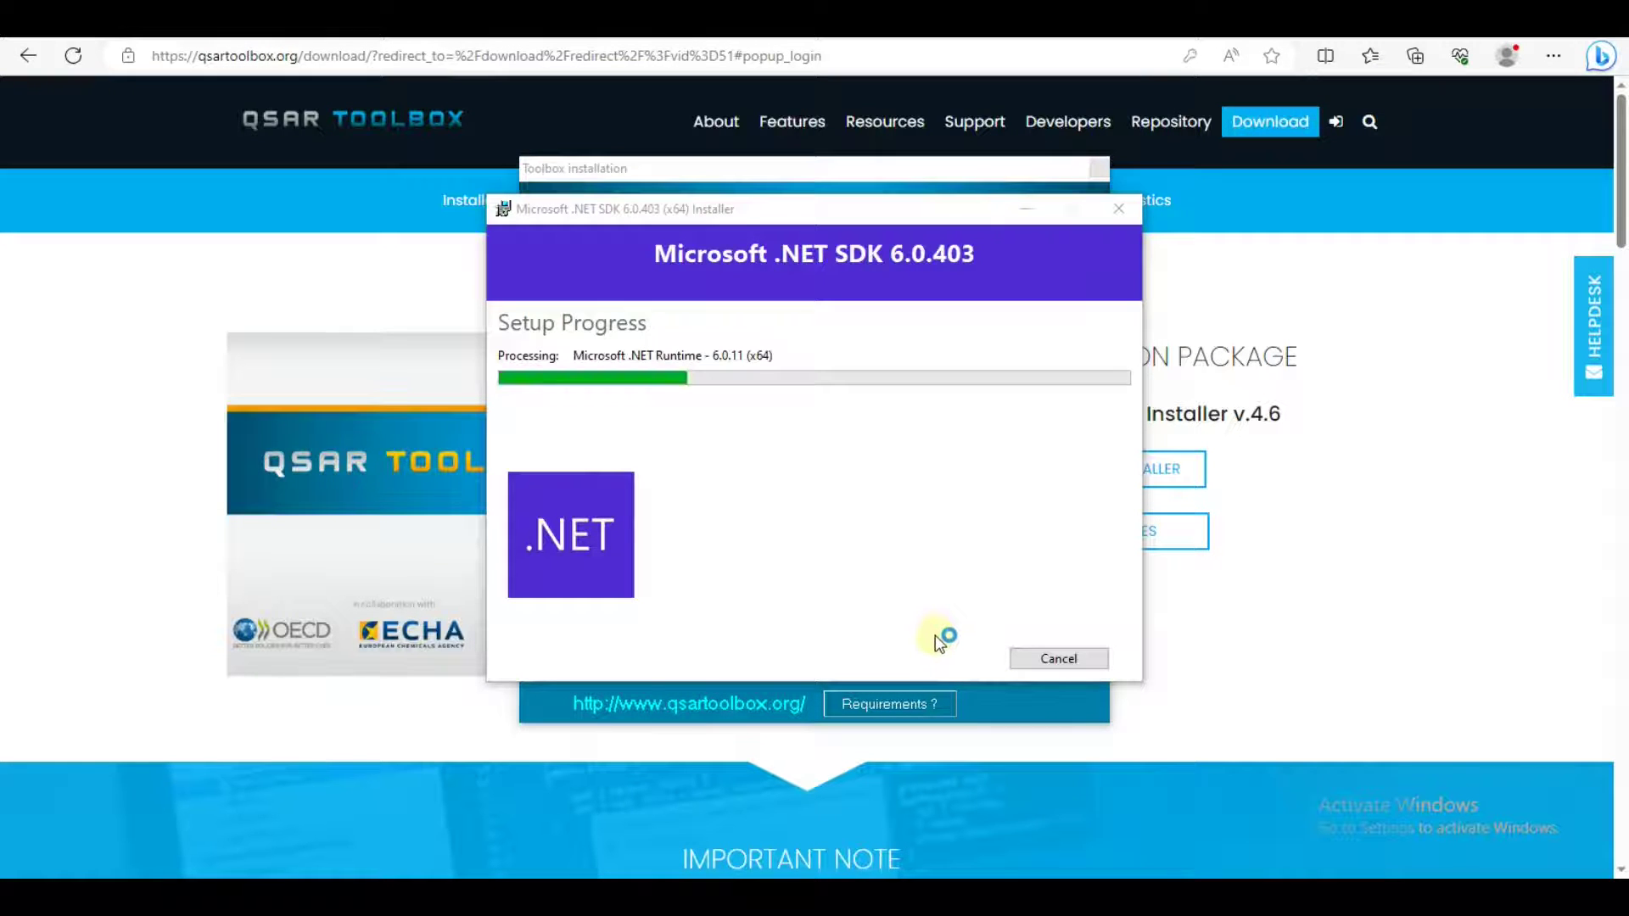
pyautogui.click(658, 547)
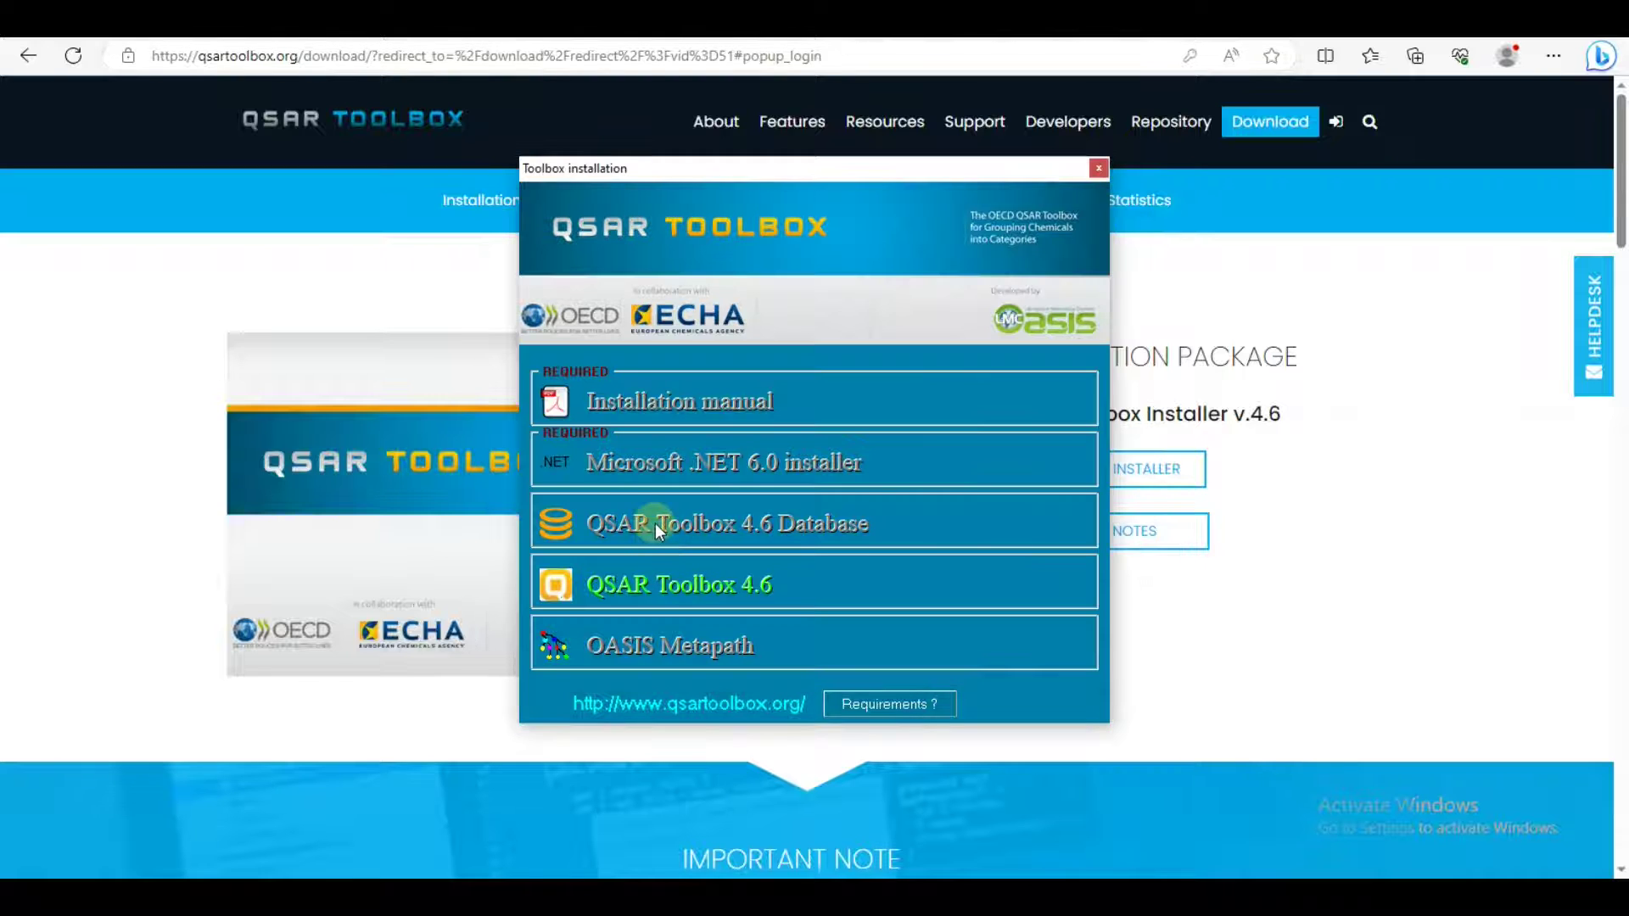
# - Open the Database Deployment Tool, review PostgreSQL options, and return to Portable deployment
pyautogui.click(816, 529)
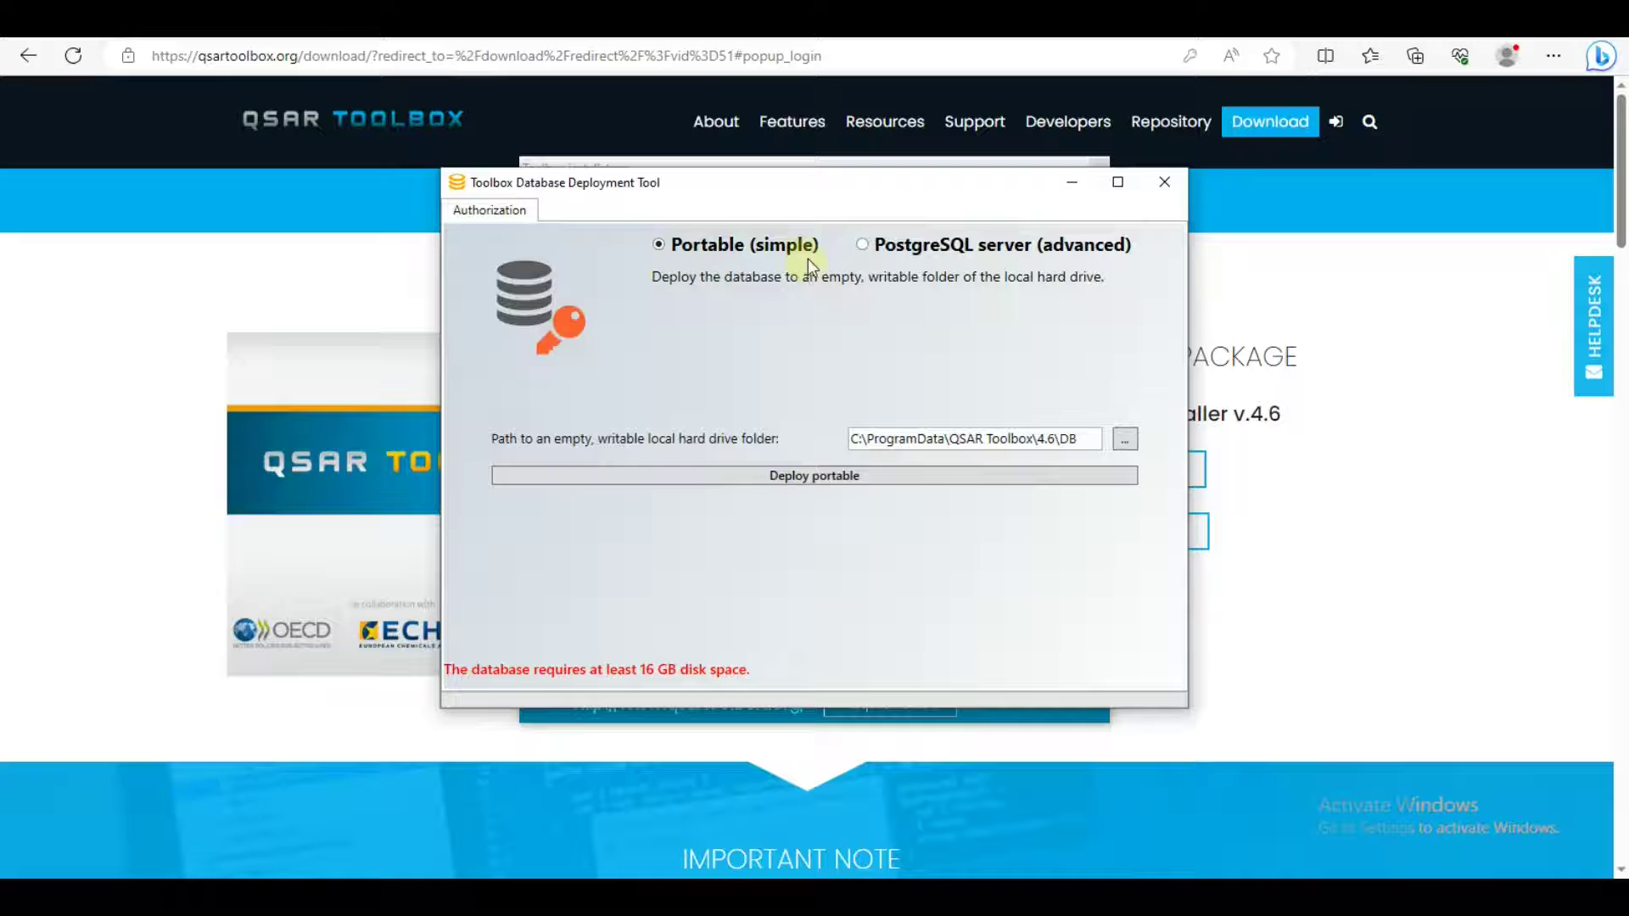
pyautogui.click(861, 244)
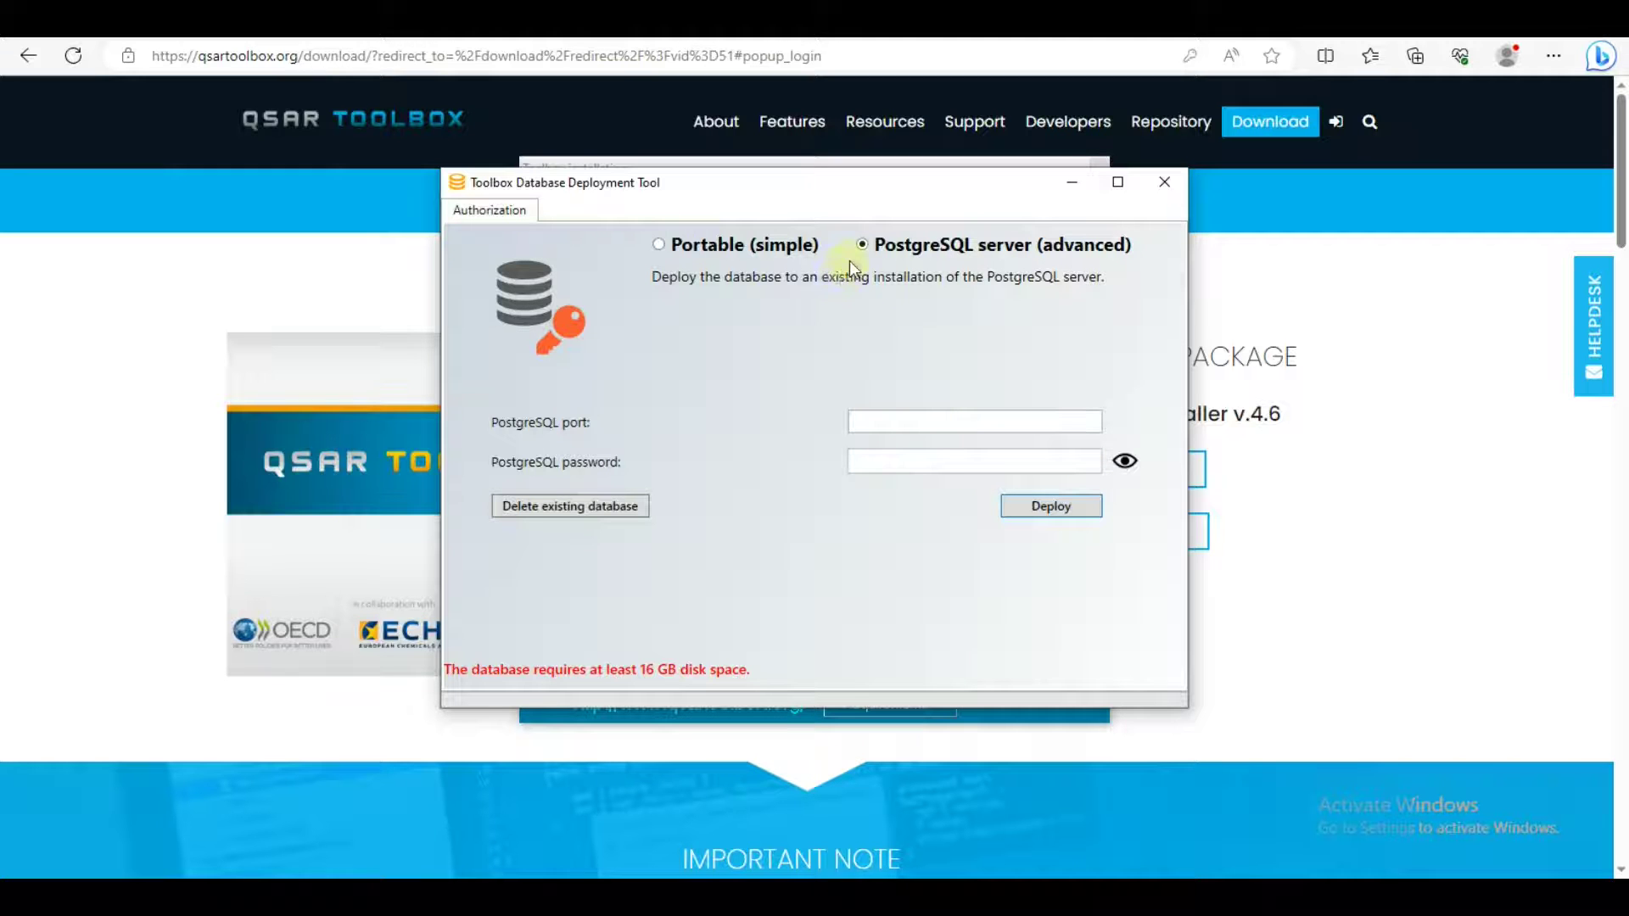
pyautogui.click(659, 244)
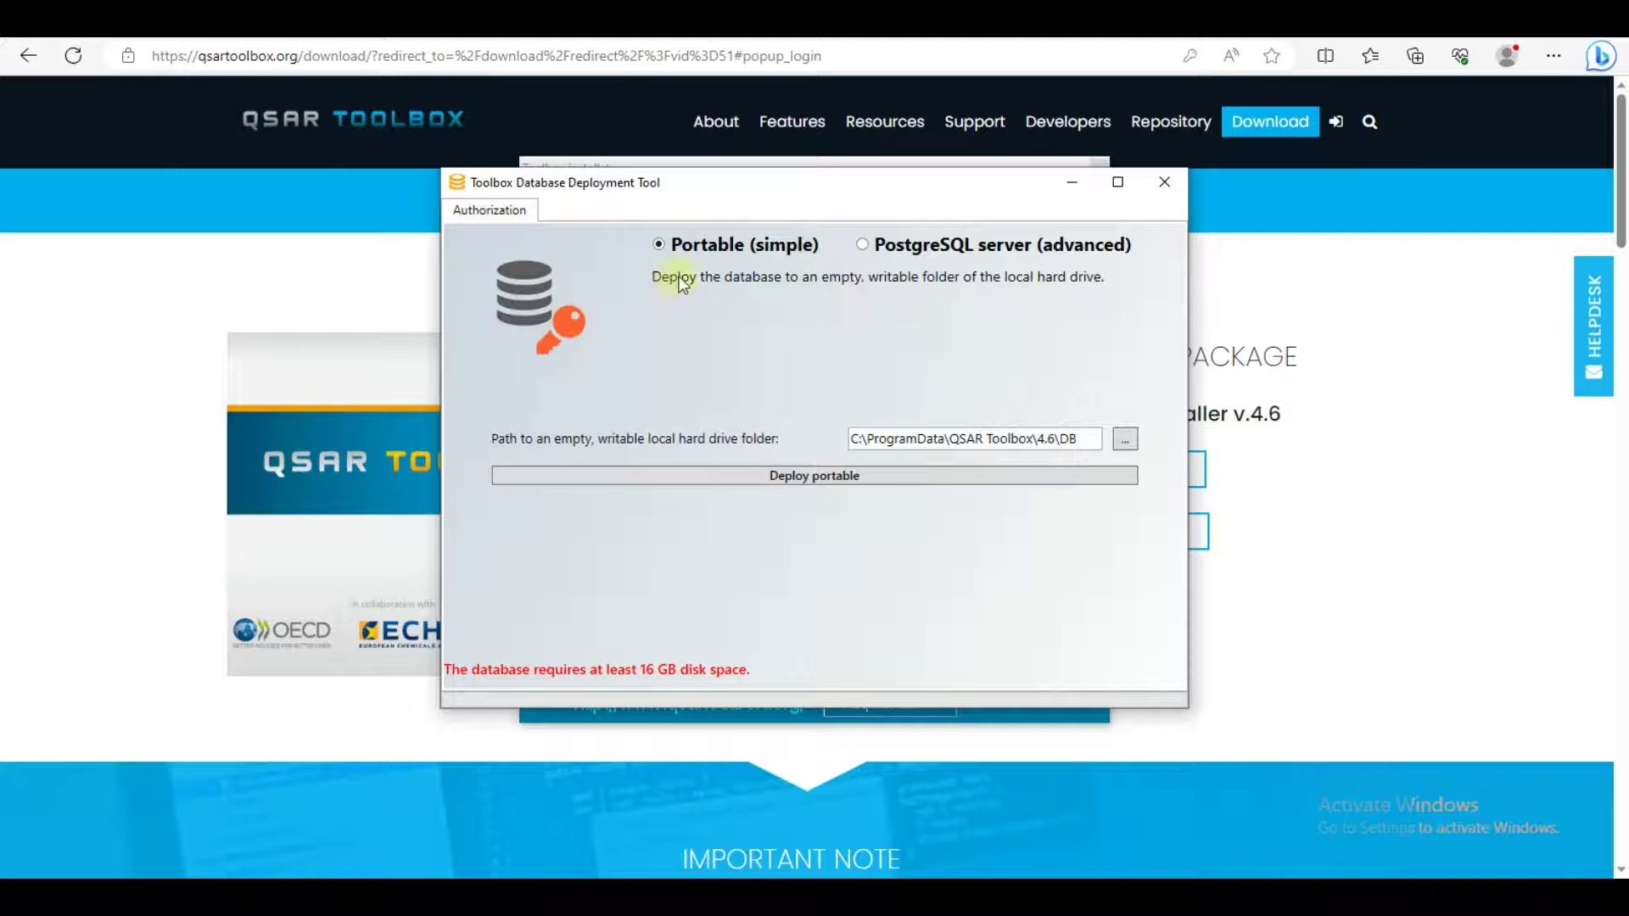
# - Deploy the portable database into a new Desktop folder named 'empty'
pyautogui.click(1125, 439)
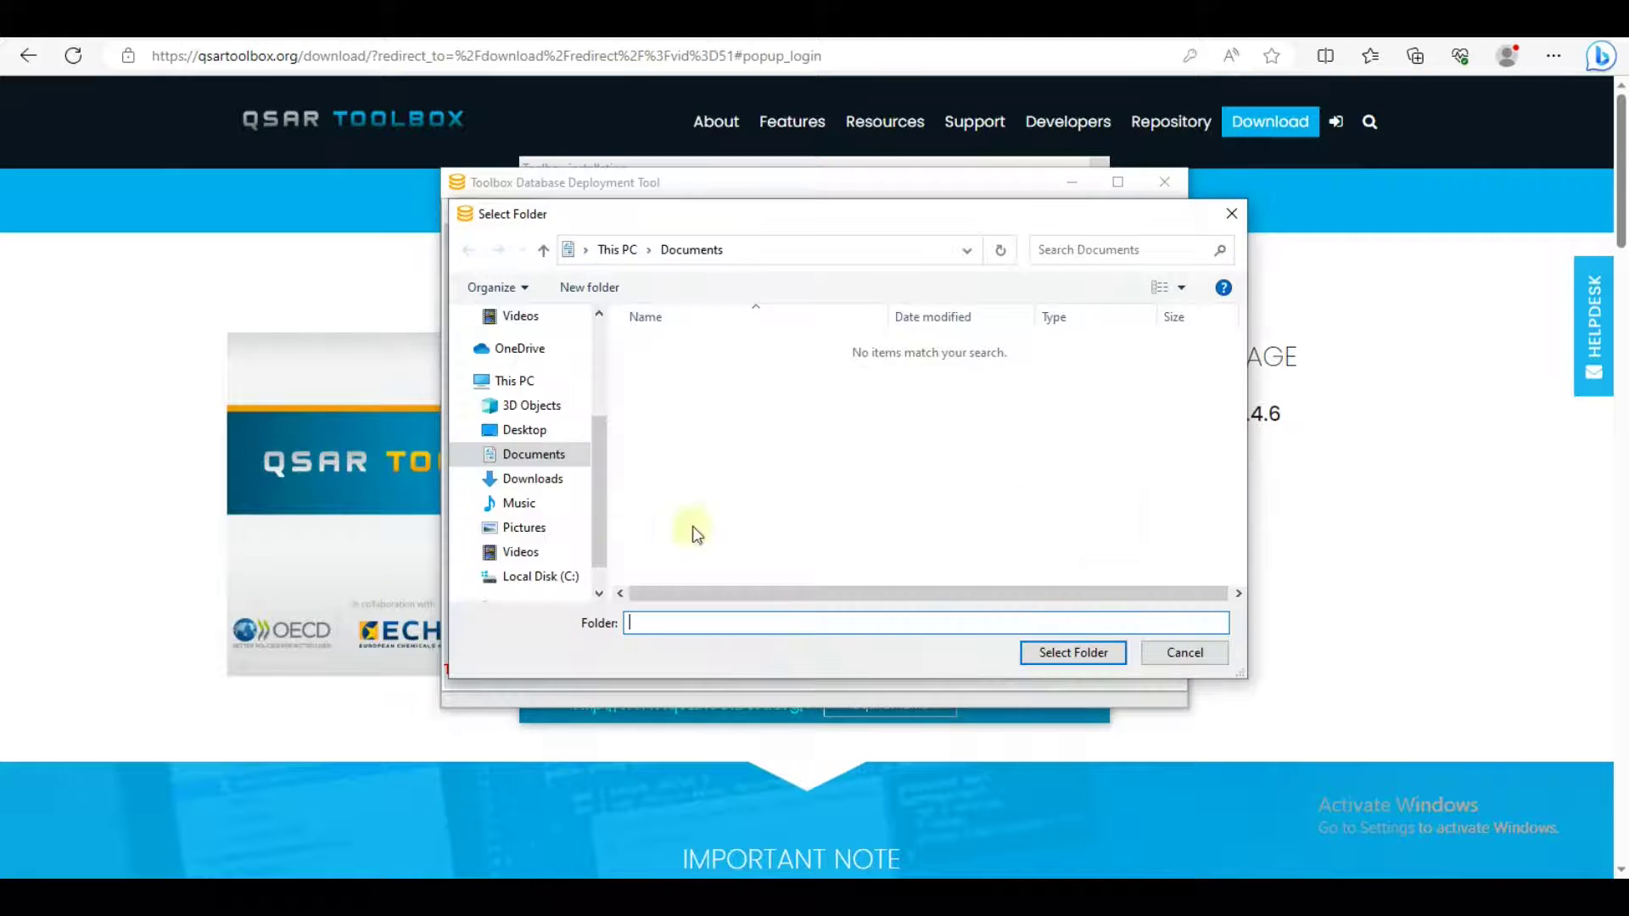
pyautogui.click(526, 429)
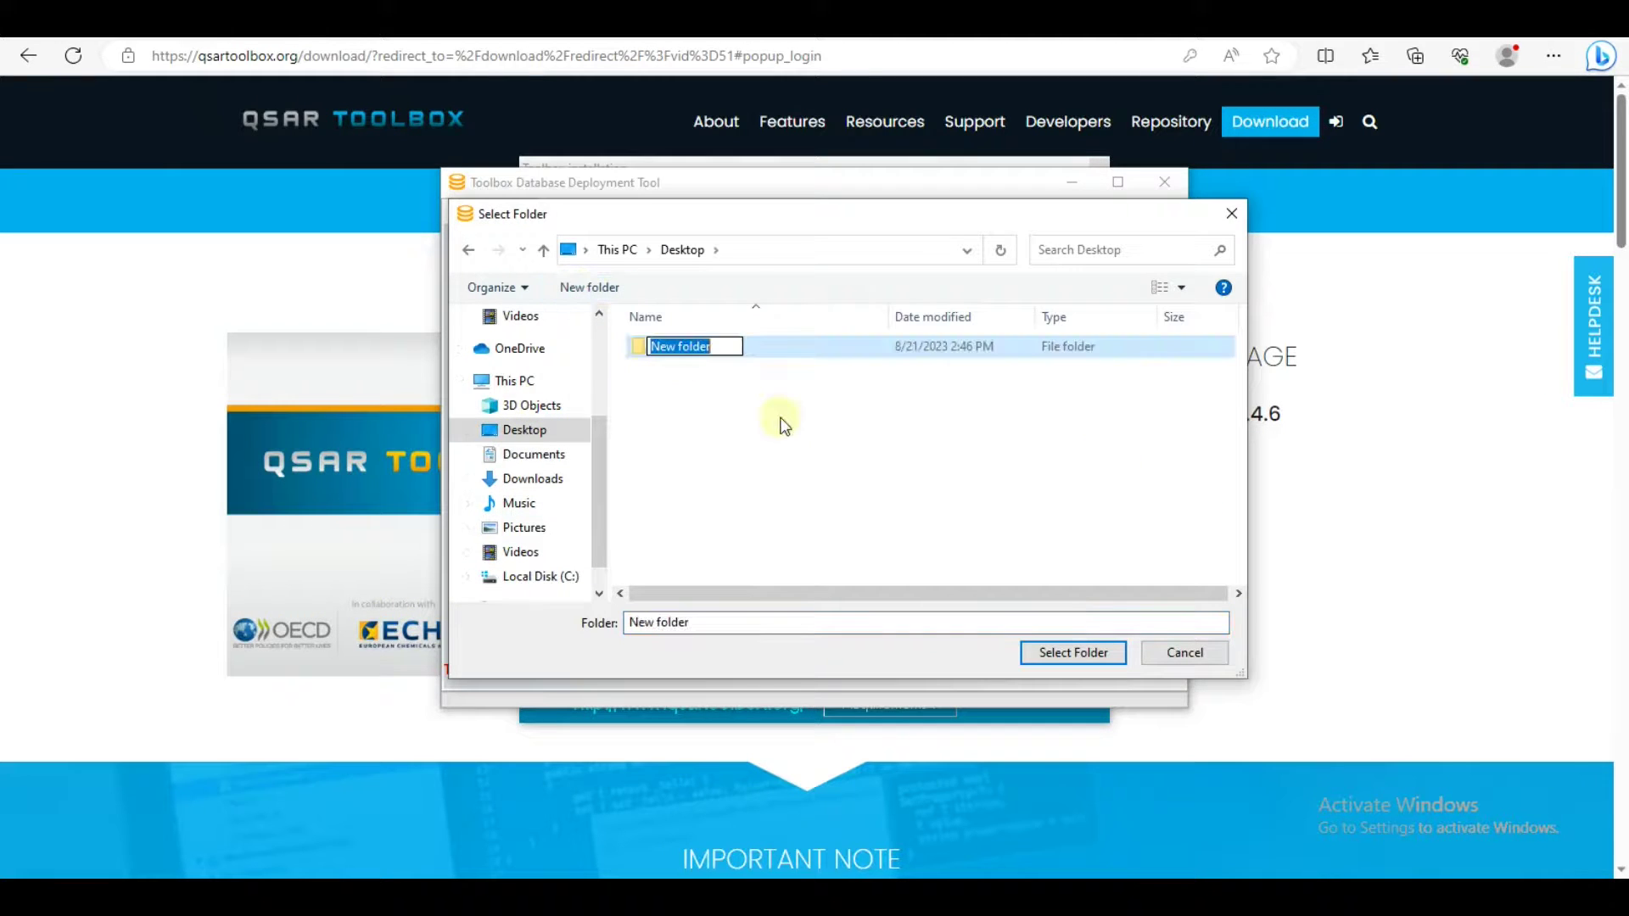
pyautogui.write('empty')
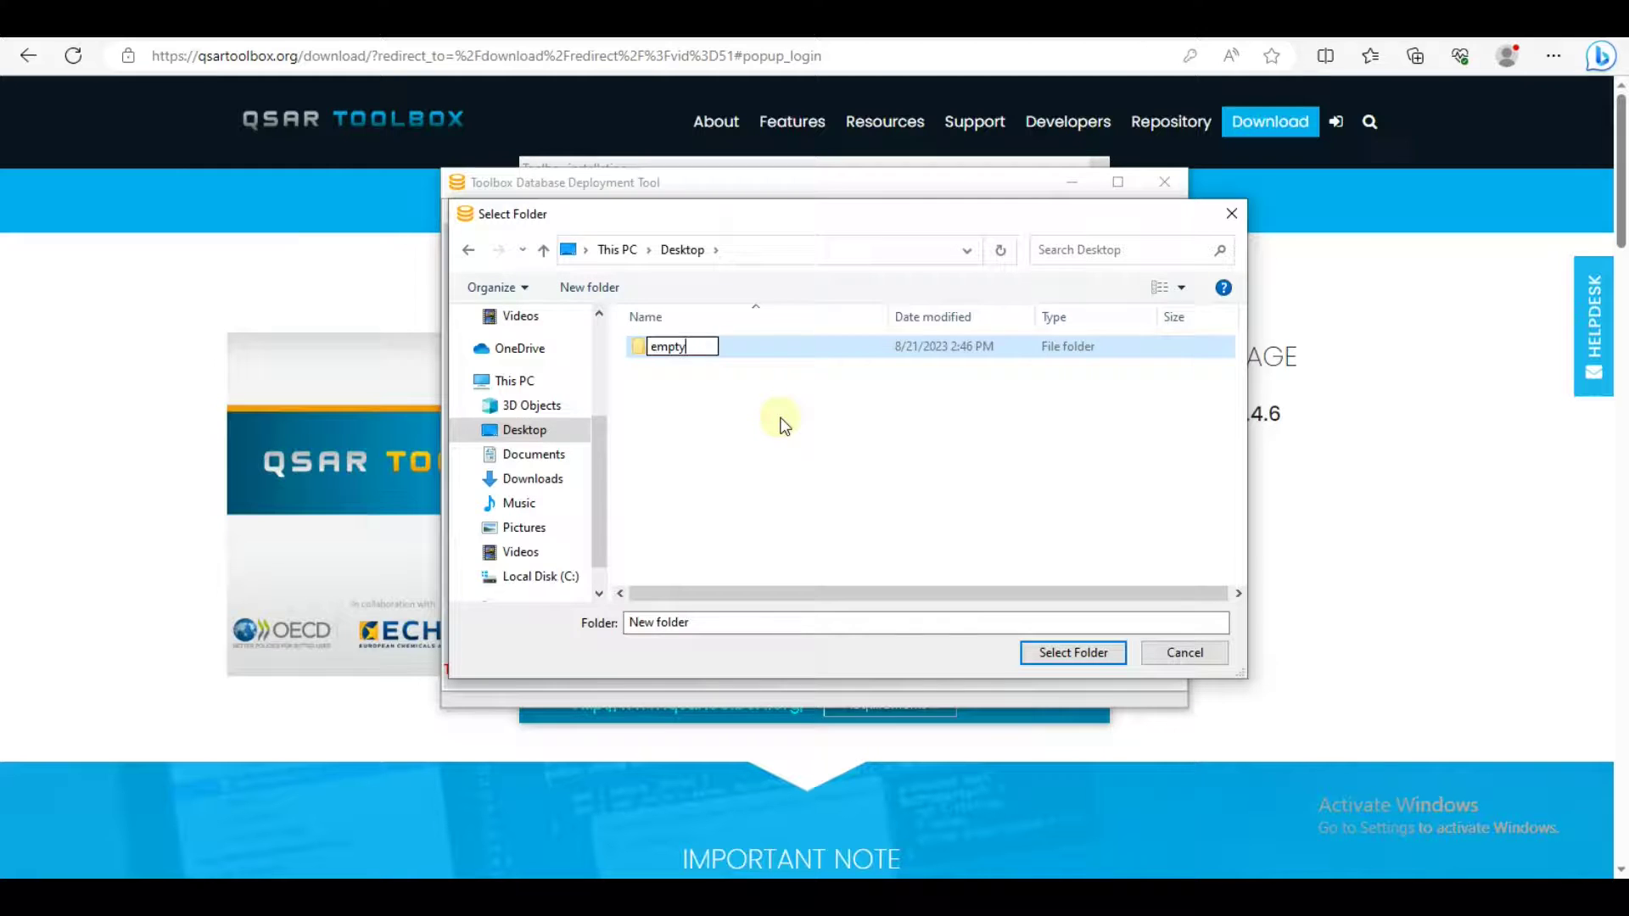
pyautogui.press('Return')
pyautogui.press('Return')
pyautogui.click(746, 477)
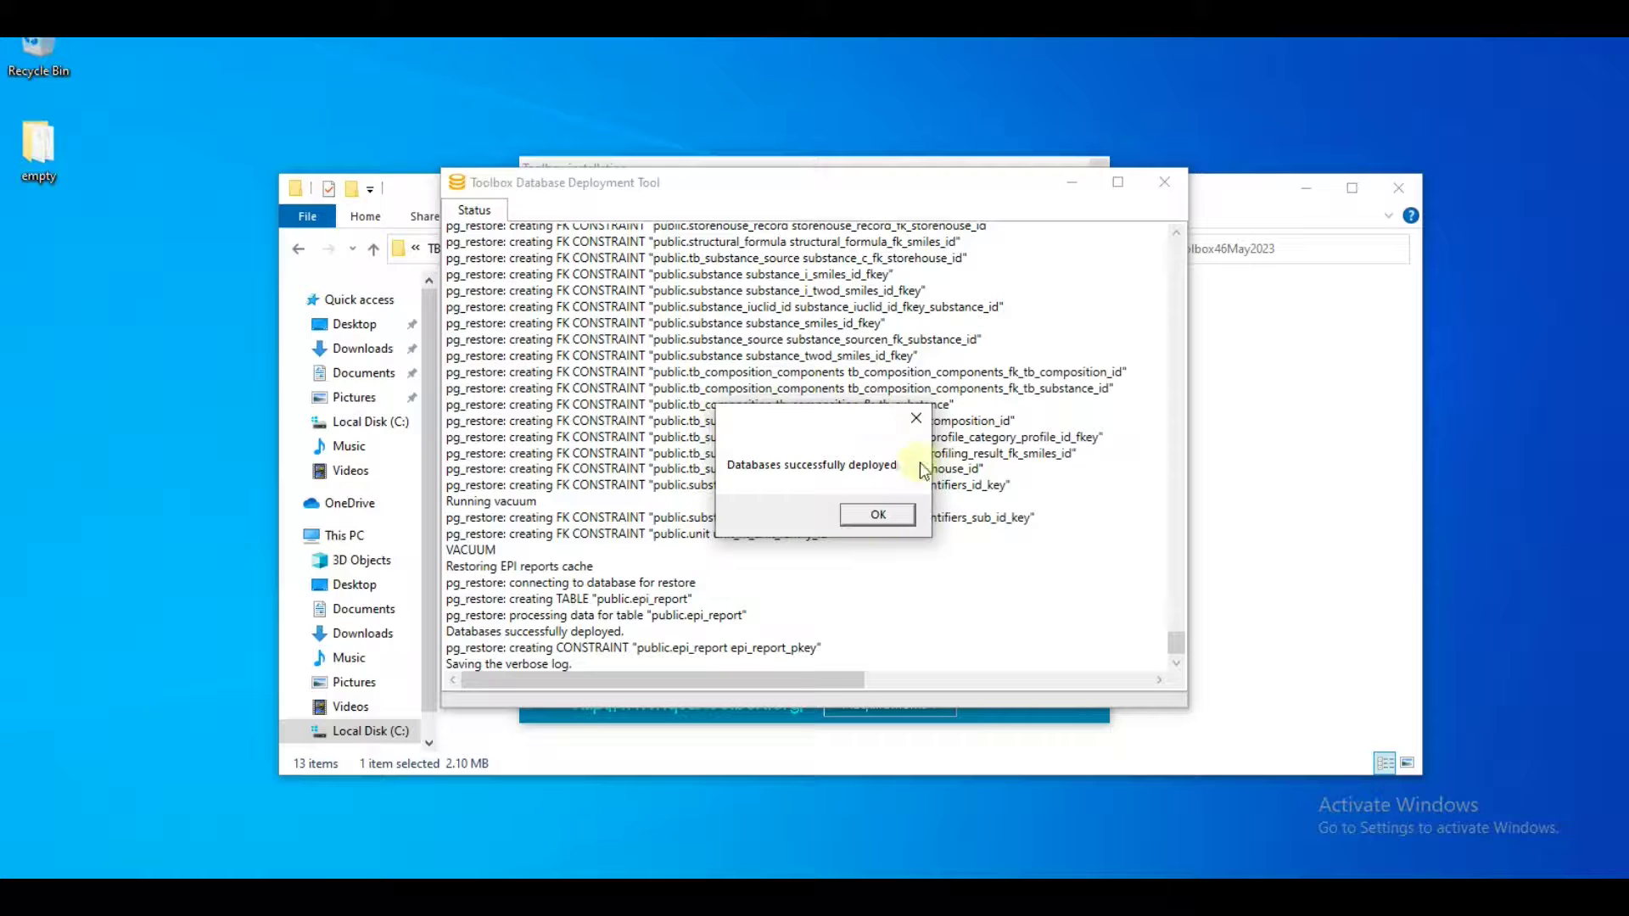
pyautogui.click(880, 515)
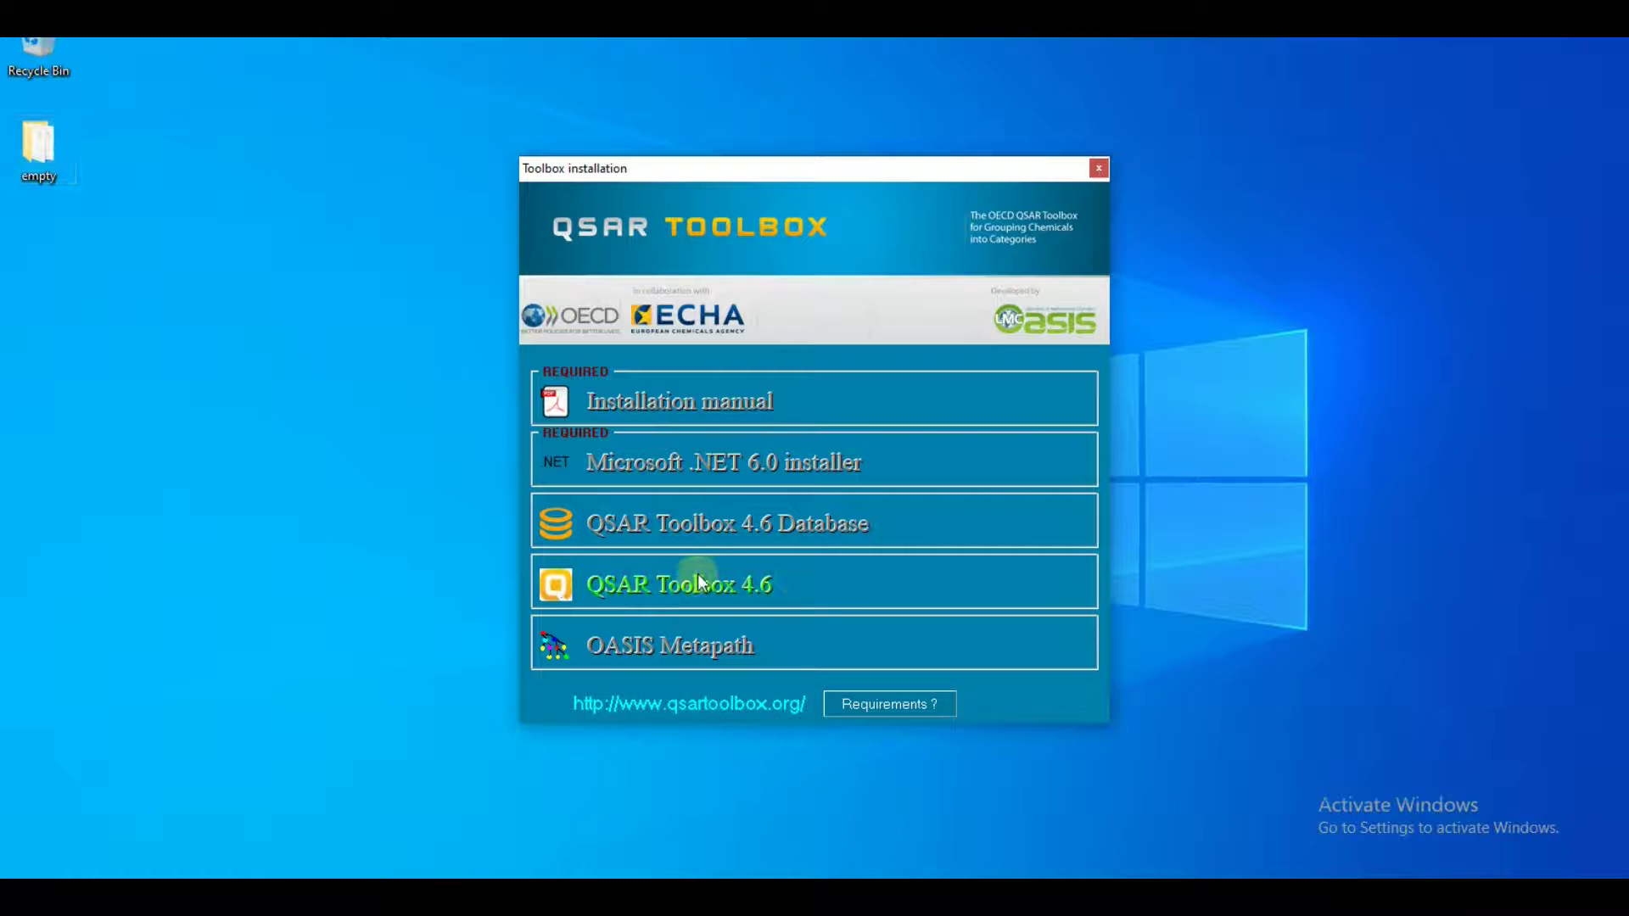
# - Install QSAR Toolbox 4.6 Standalone, accepting the licence and keeping the default destination folder
pyautogui.click(702, 580)
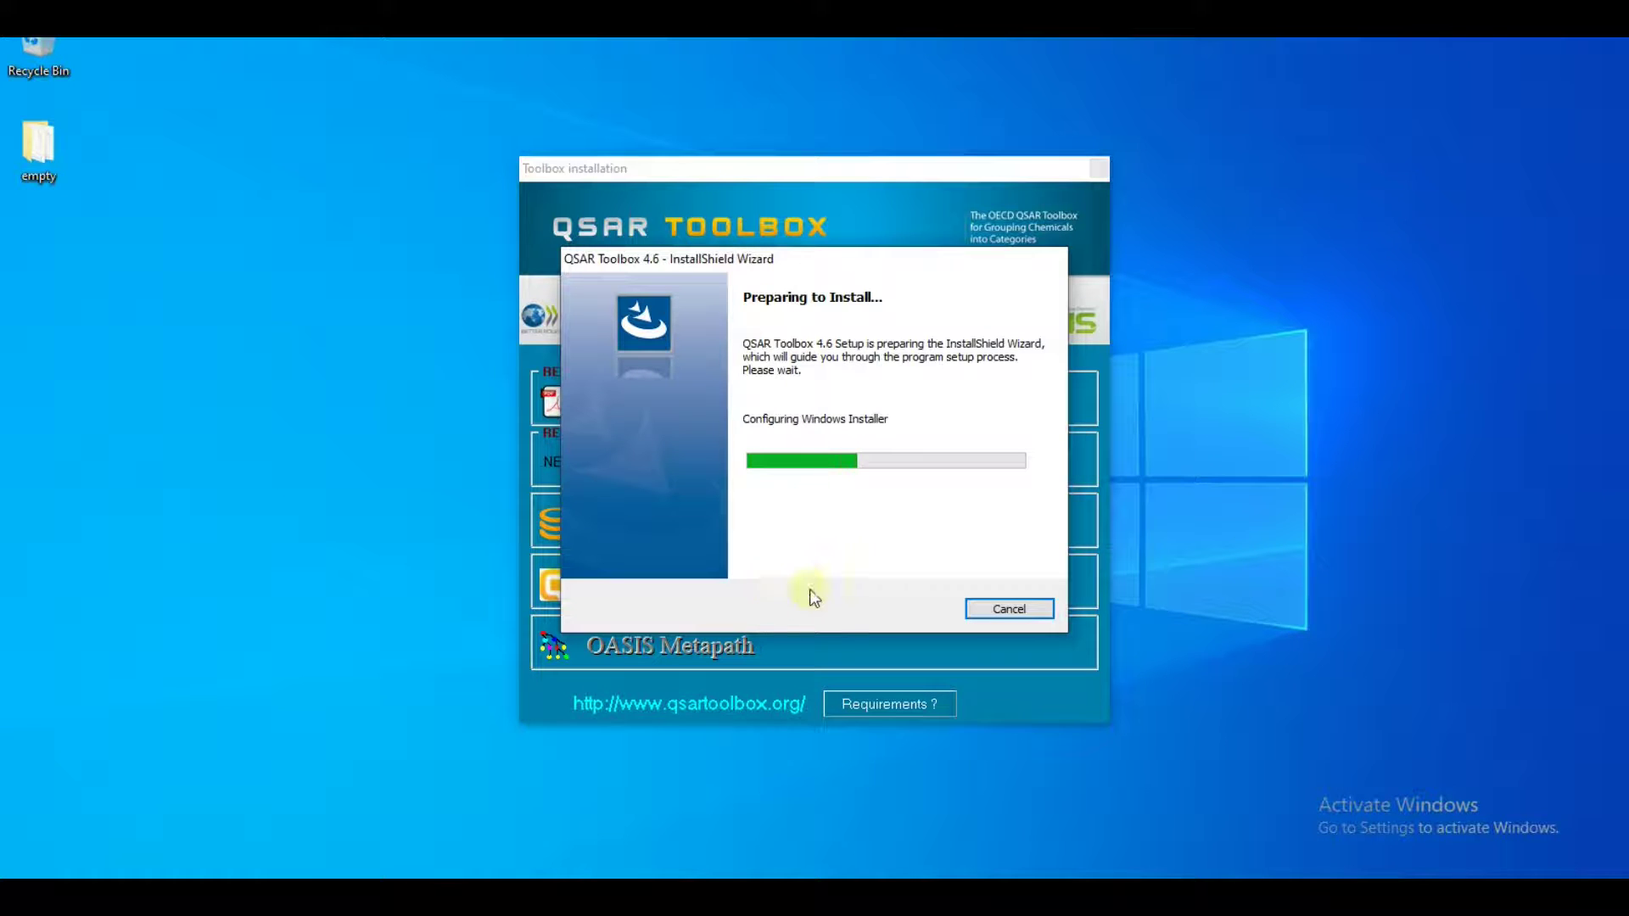
pyautogui.click(884, 580)
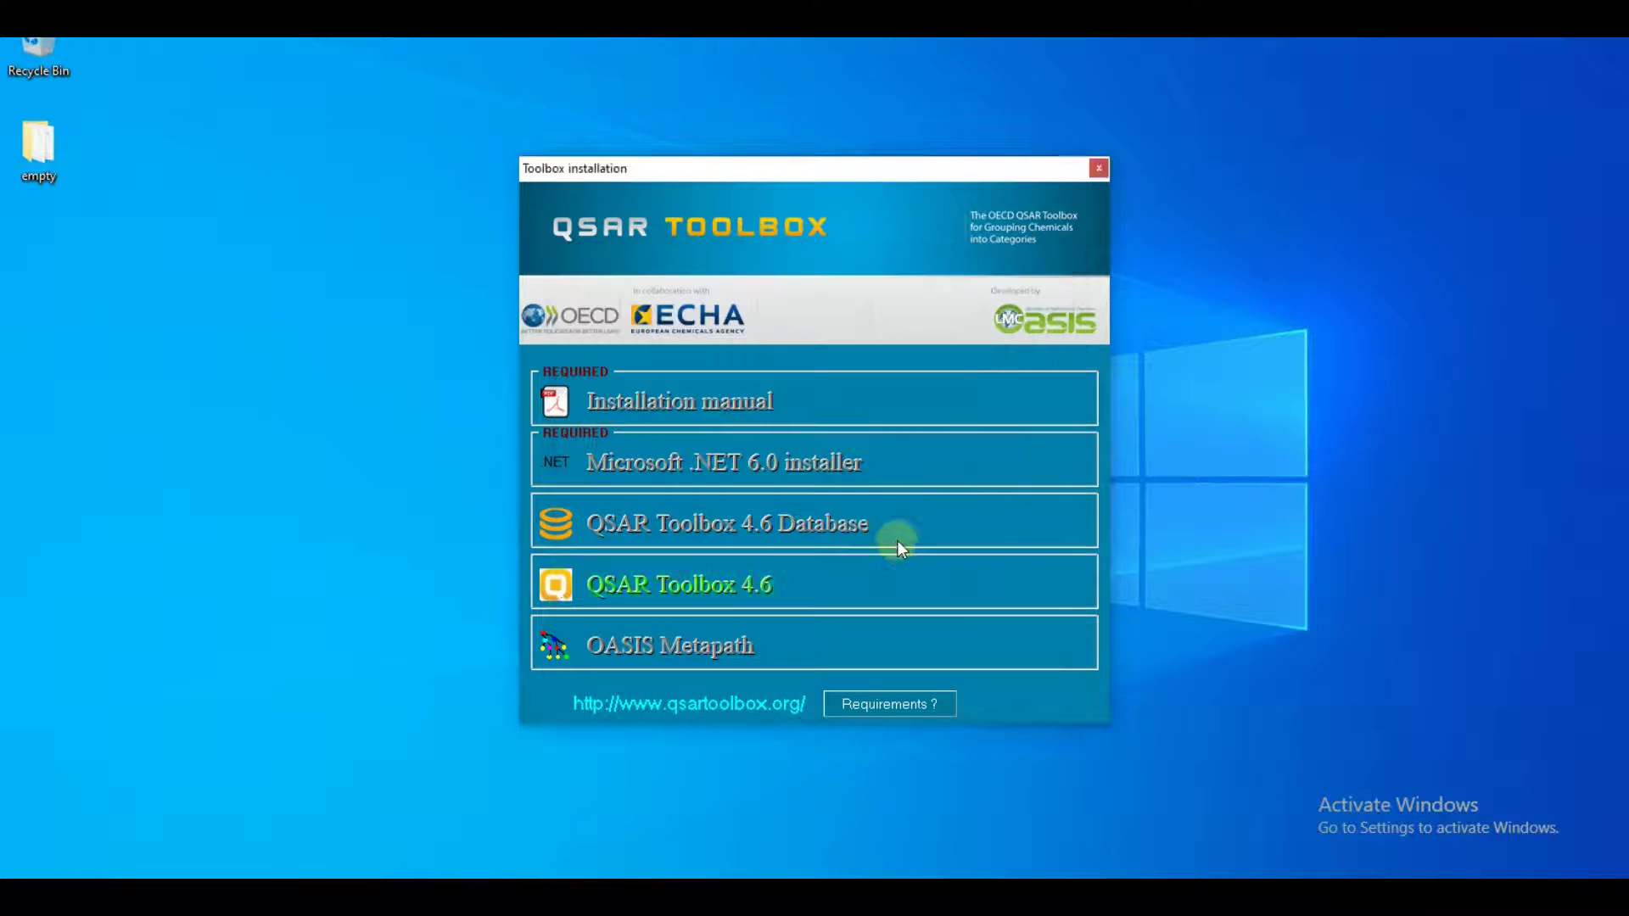
pyautogui.click(916, 612)
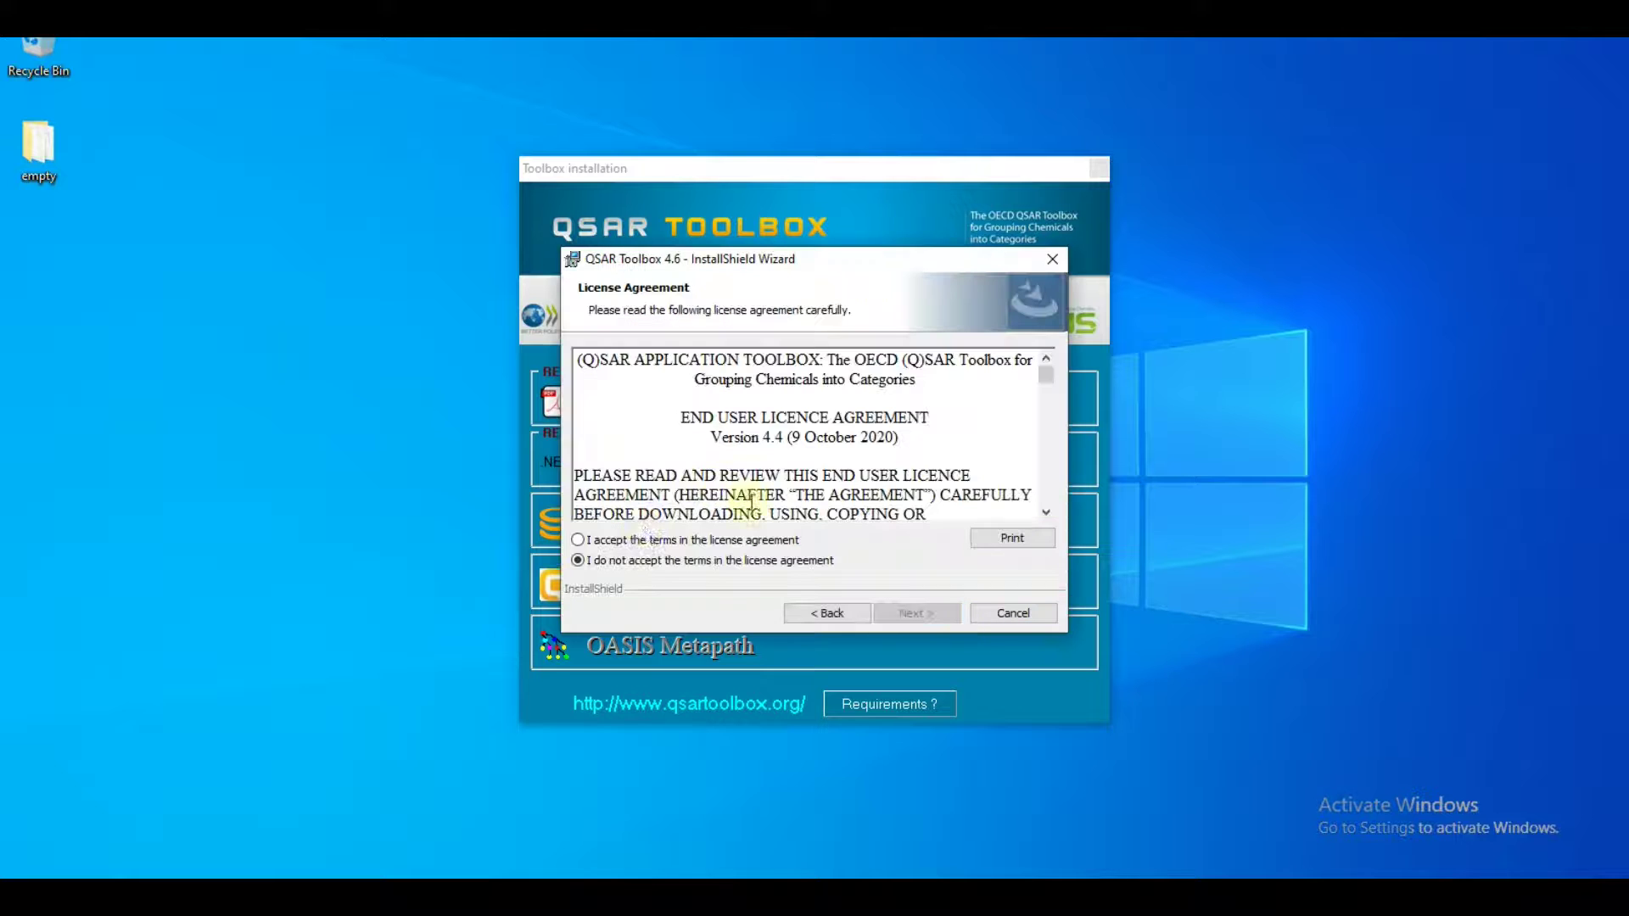
pyautogui.click(578, 541)
pyautogui.click(918, 611)
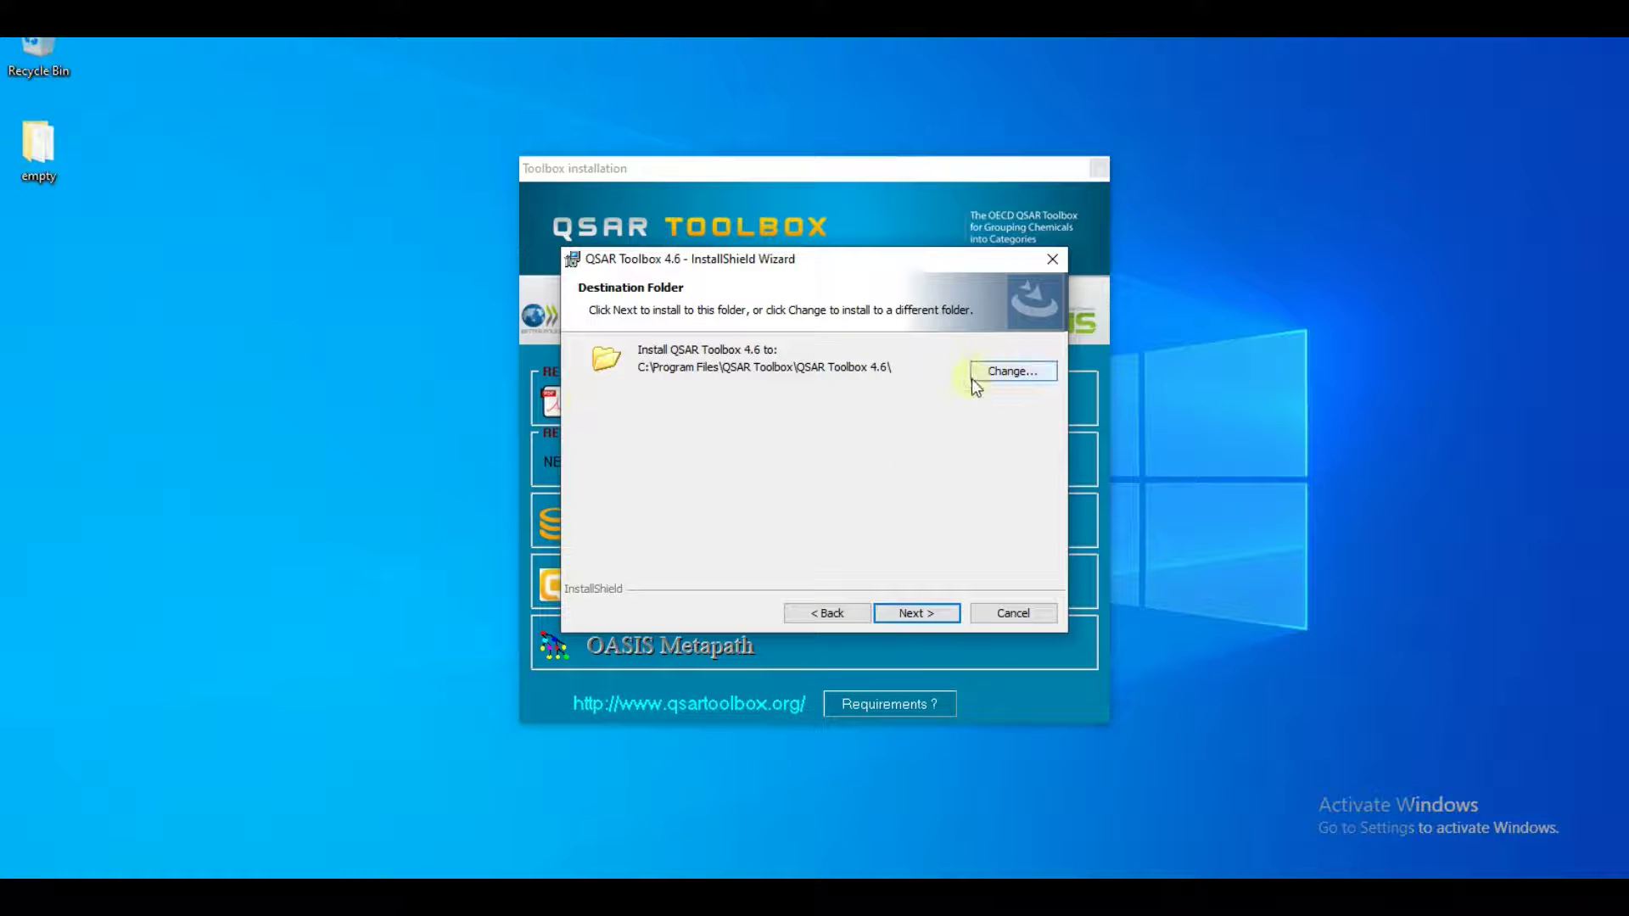
pyautogui.click(918, 616)
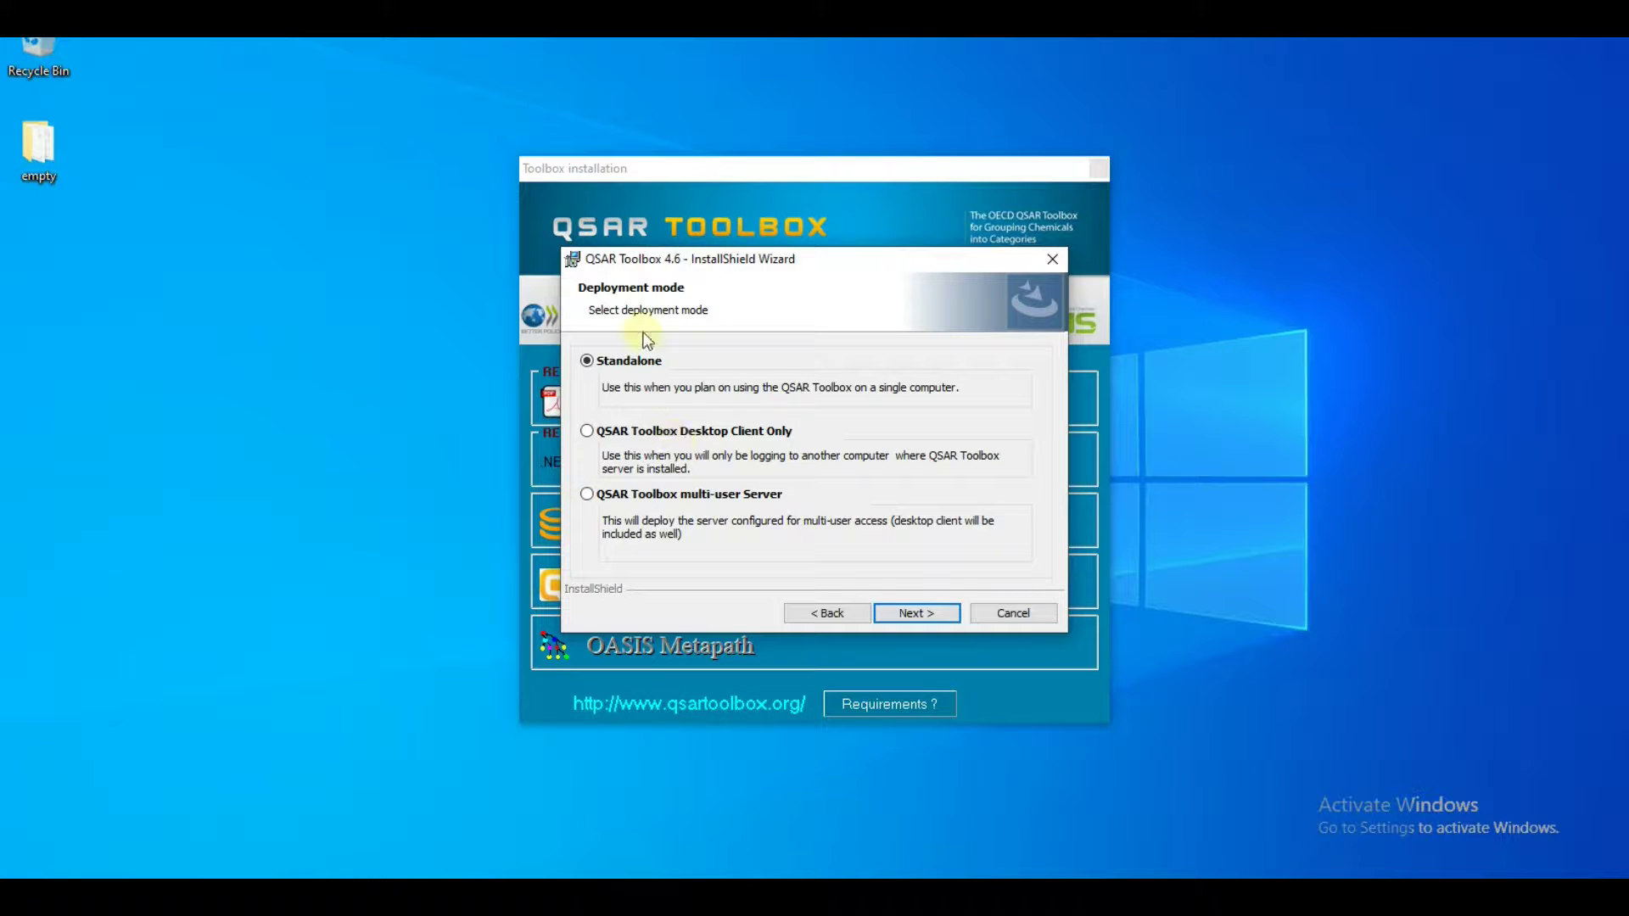
pyautogui.click(912, 618)
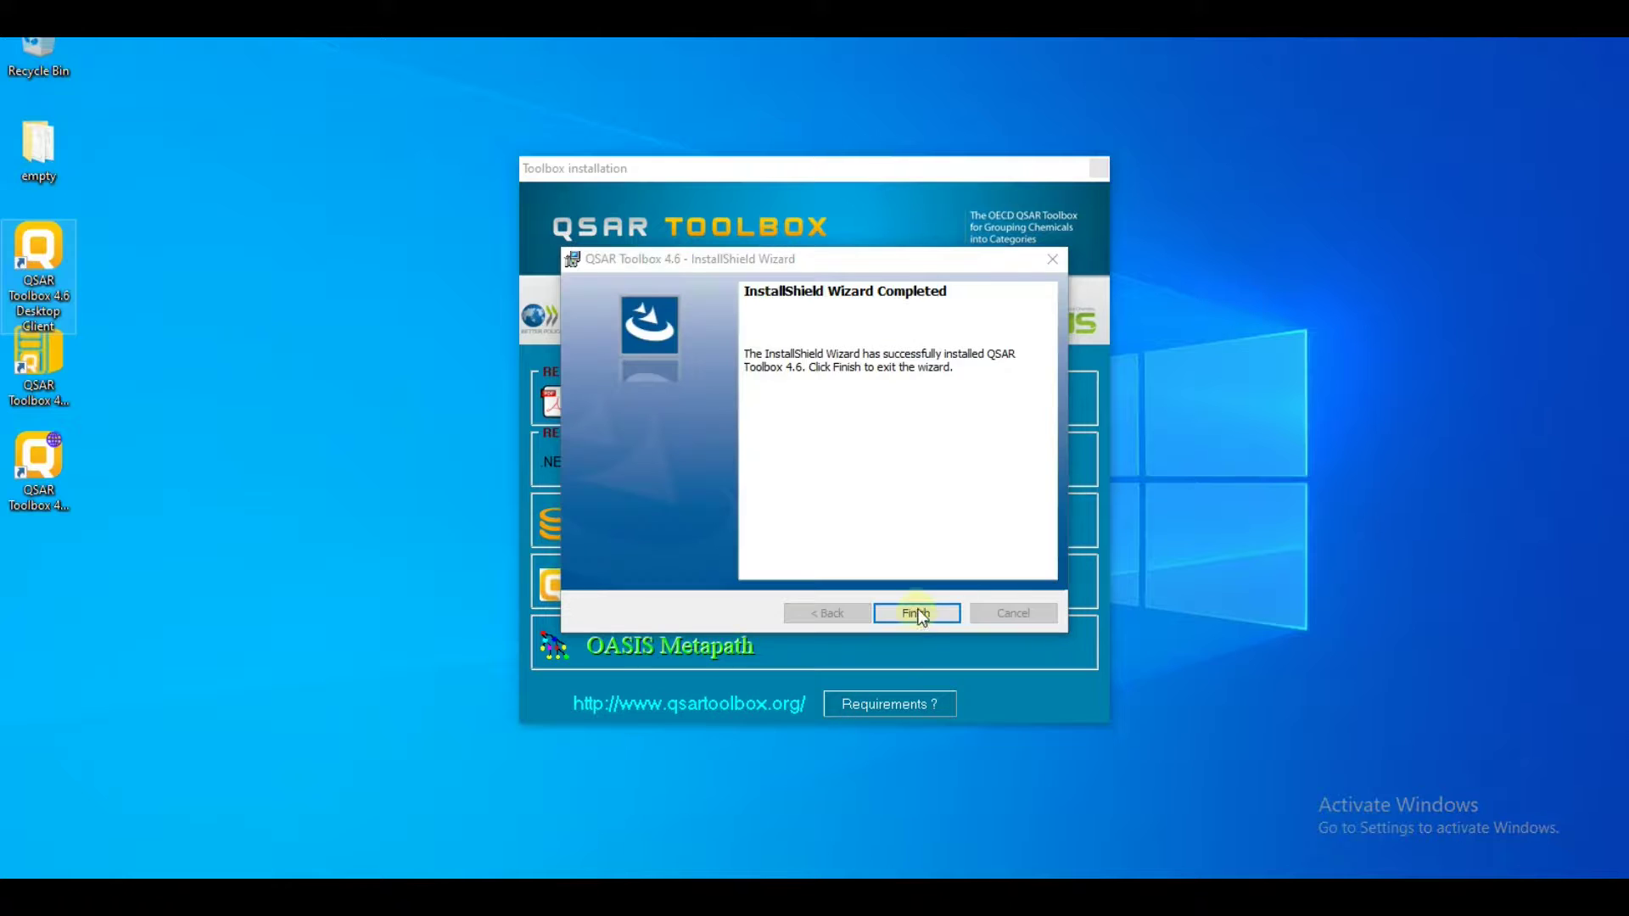
# - Finish the wizard, open the Toolbox in the Simplified User Interface, then switch to classical
pyautogui.click(917, 614)
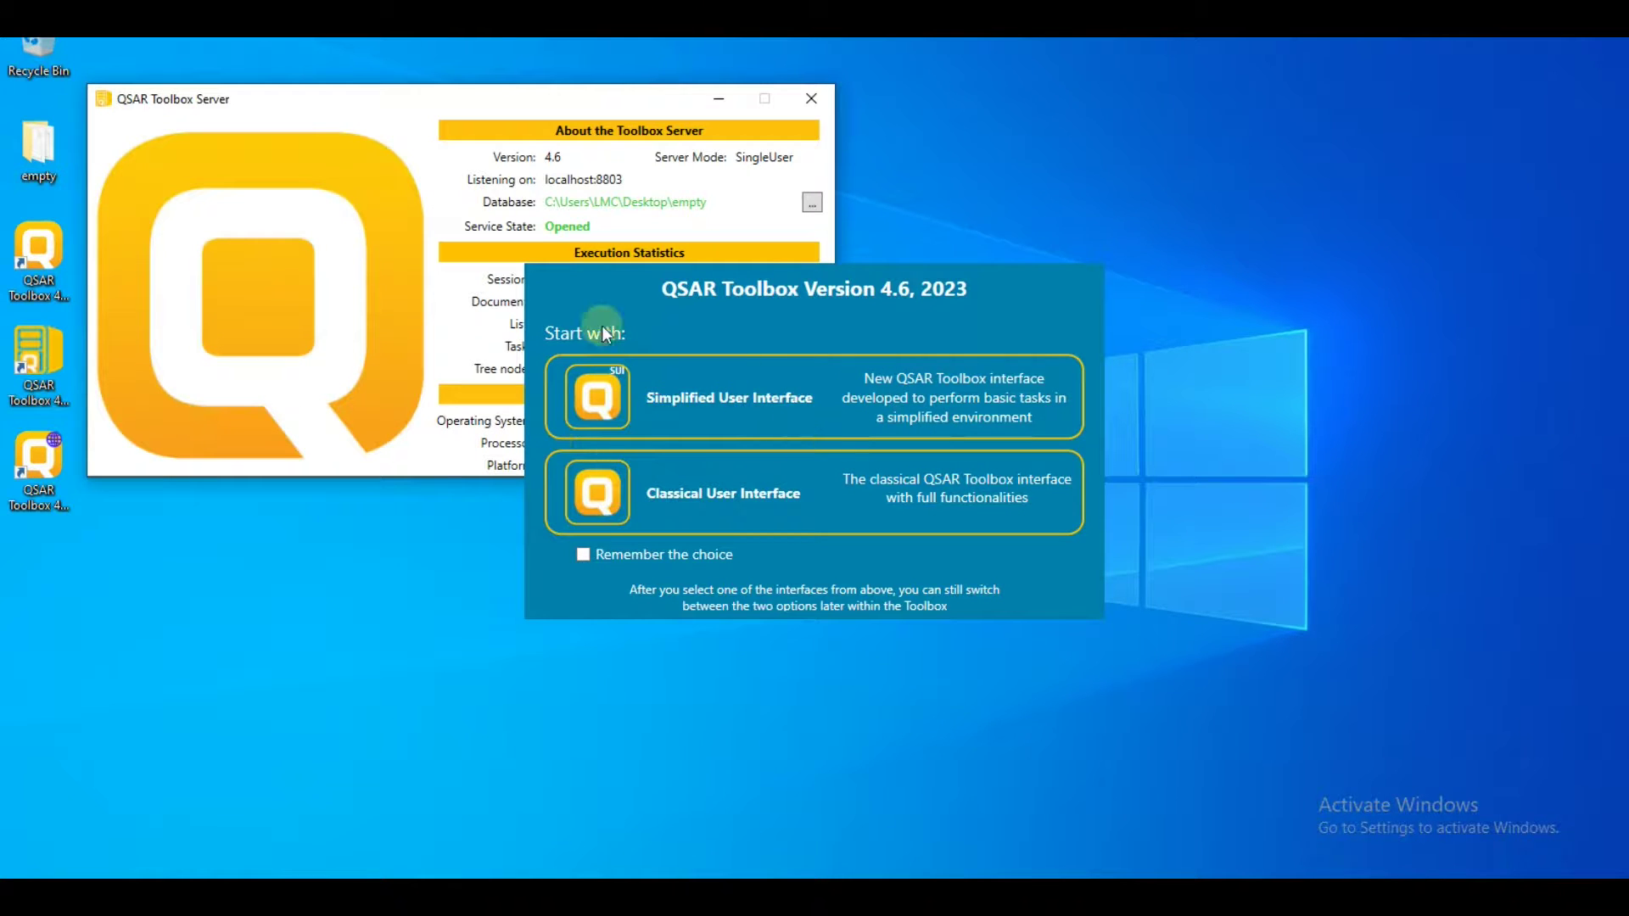
pyautogui.click(739, 409)
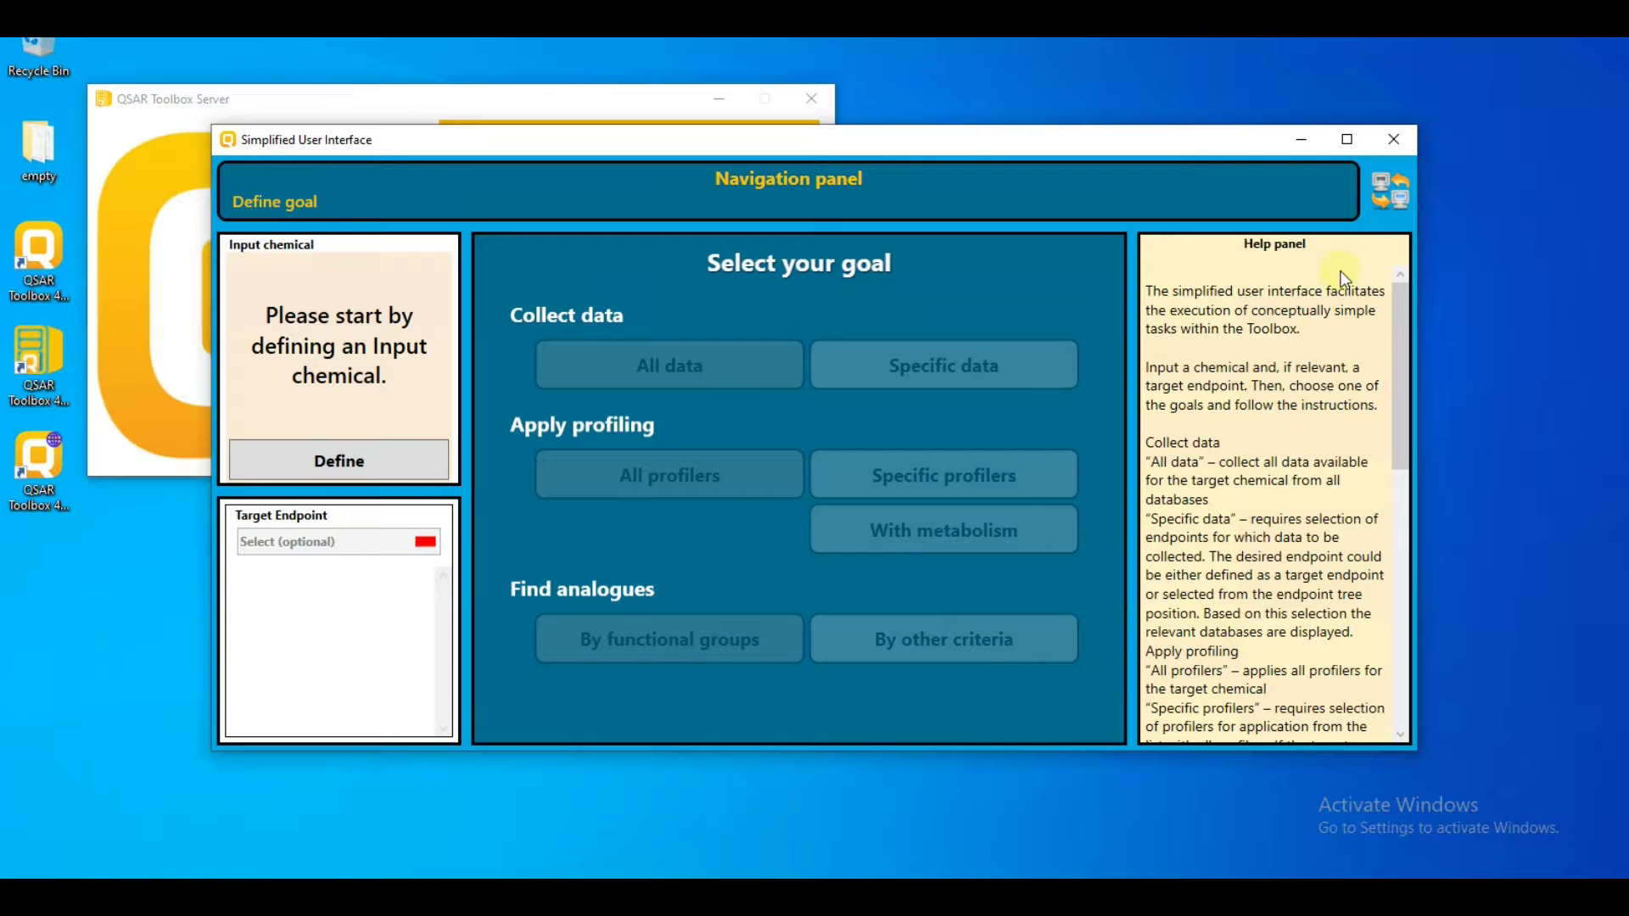
pyautogui.click(1388, 189)
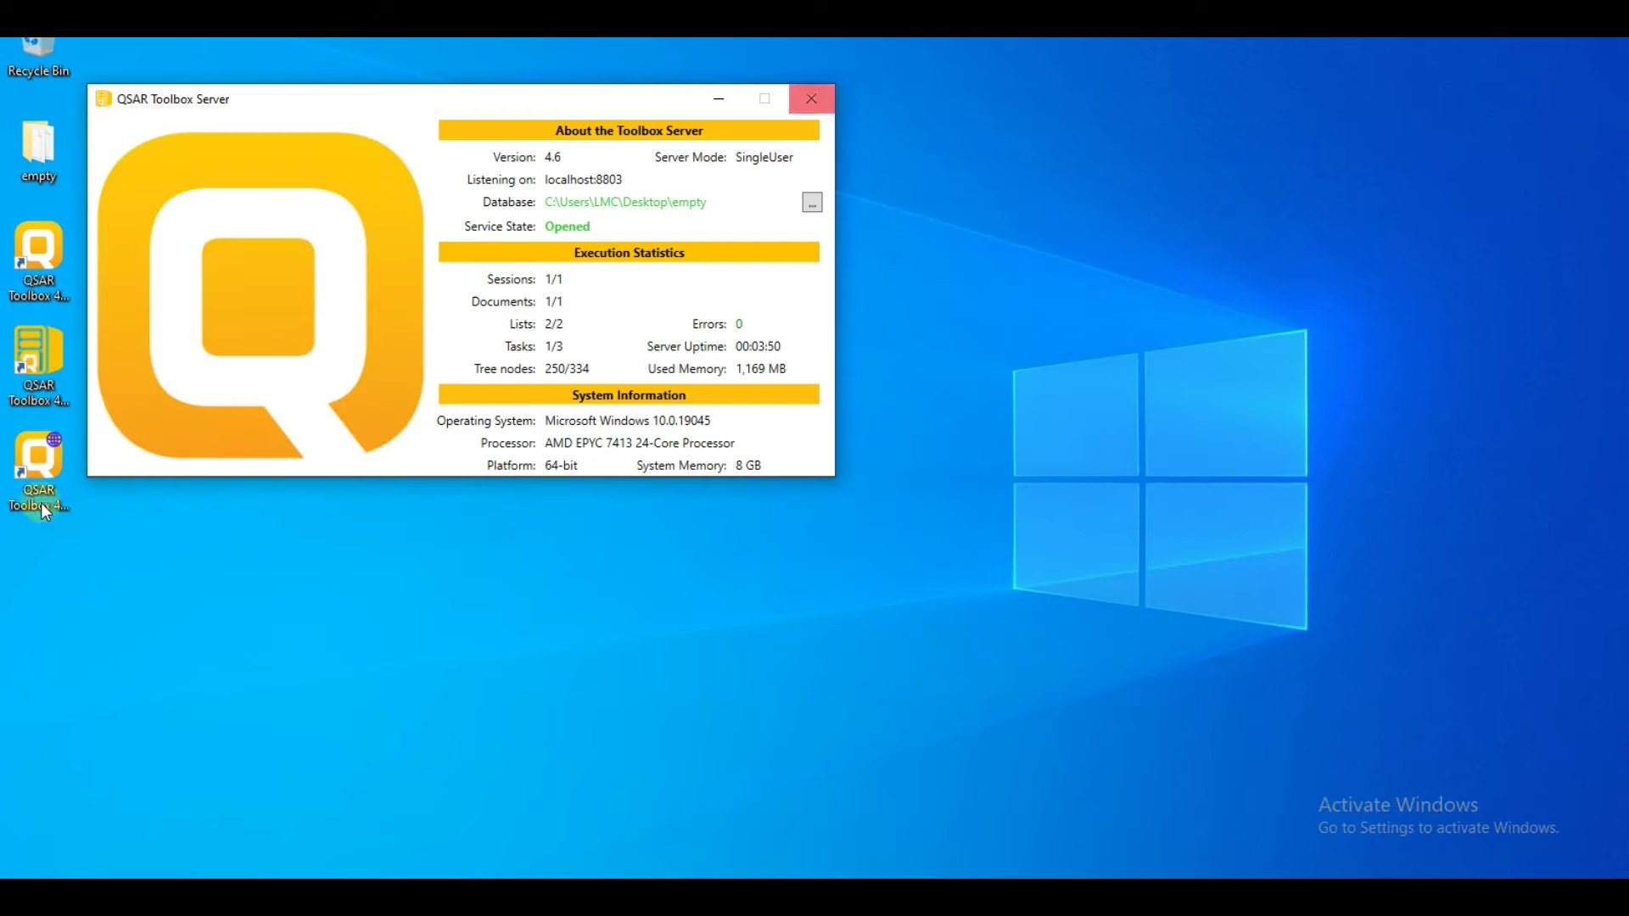
# - Select the Toolbox WebSuite desktop shortcut
pyautogui.click(41, 503)
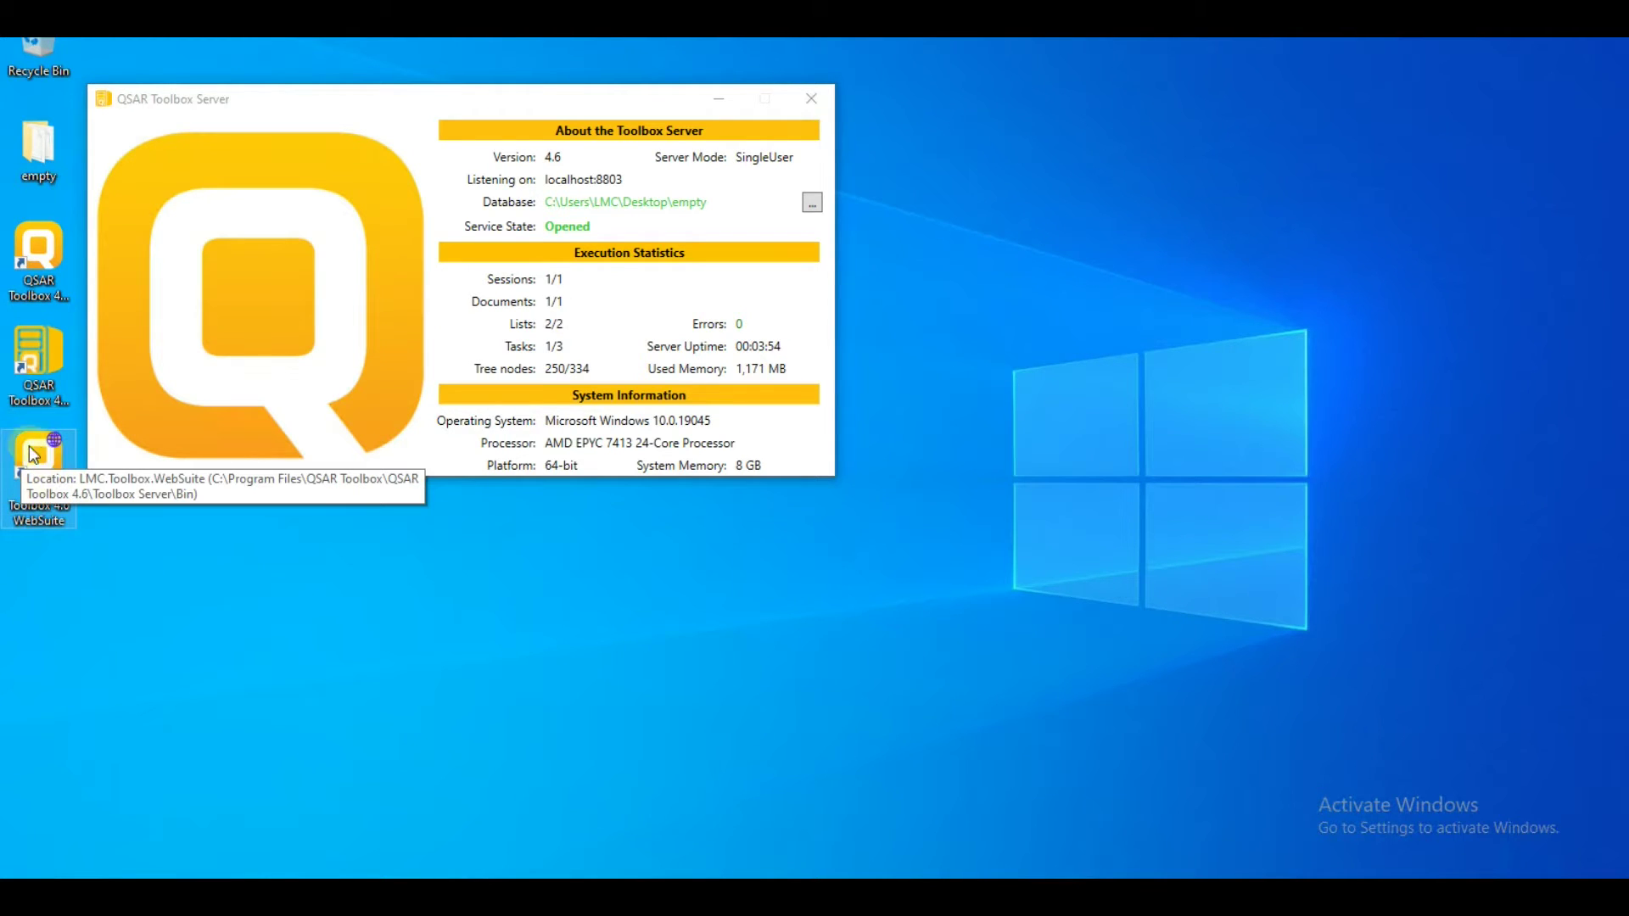
# - Launch the QSAR Toolbox 4.6 WebSuite from its desktop shortcut
pyautogui.doubleClick(35, 455)
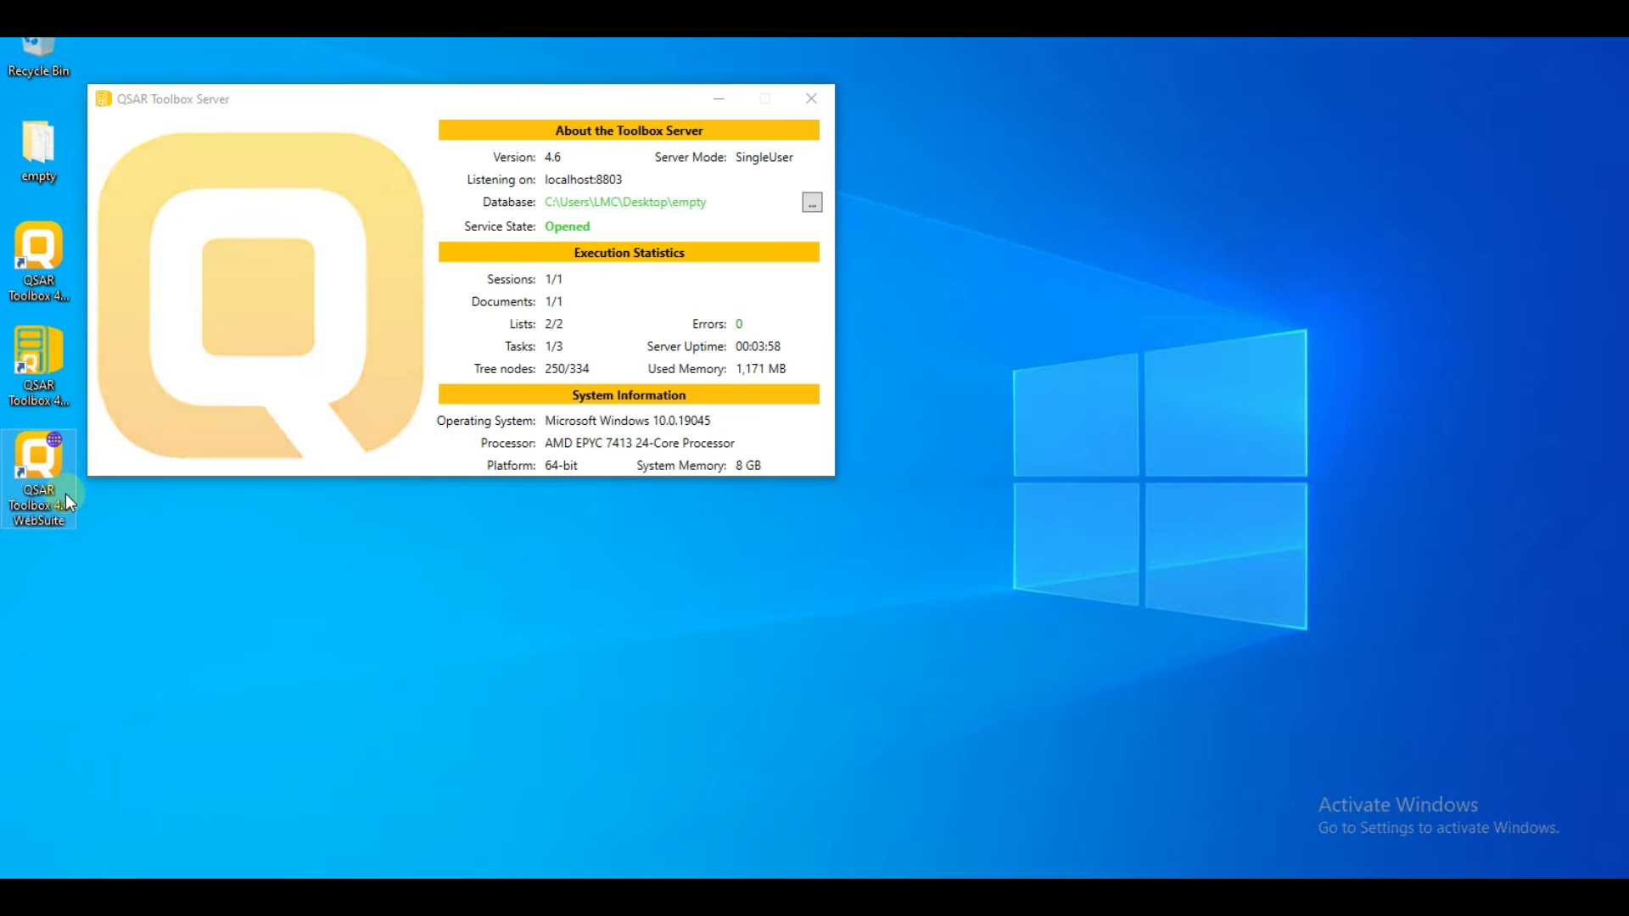